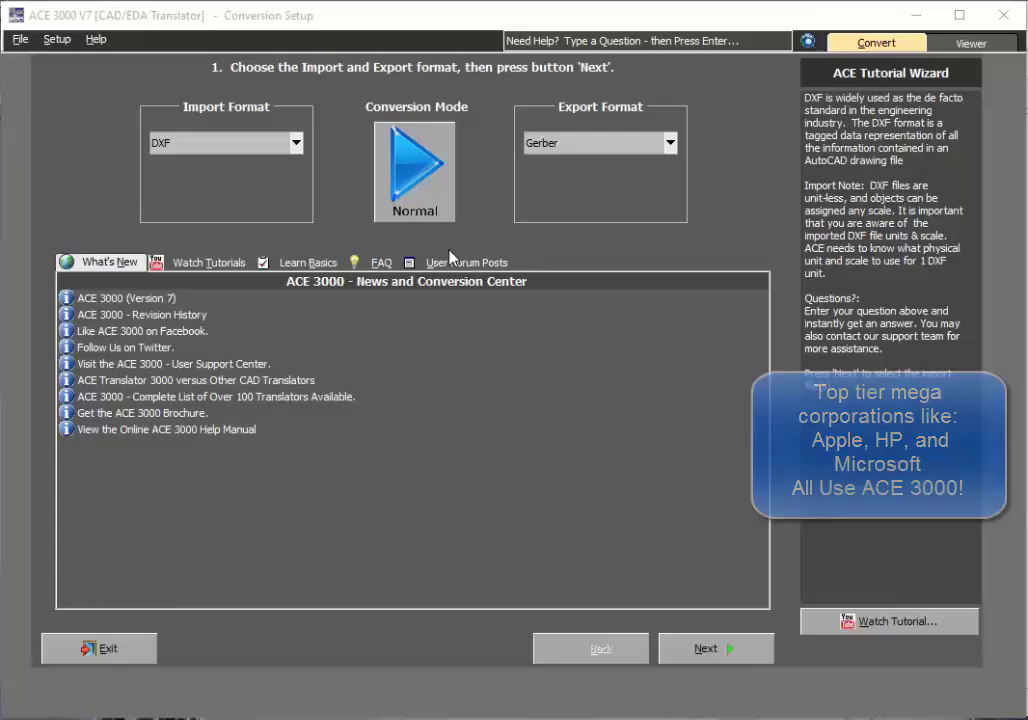
# - Set the Import Format to PostScript and keep the Export Format as Gerber
pyautogui.click(296, 143)
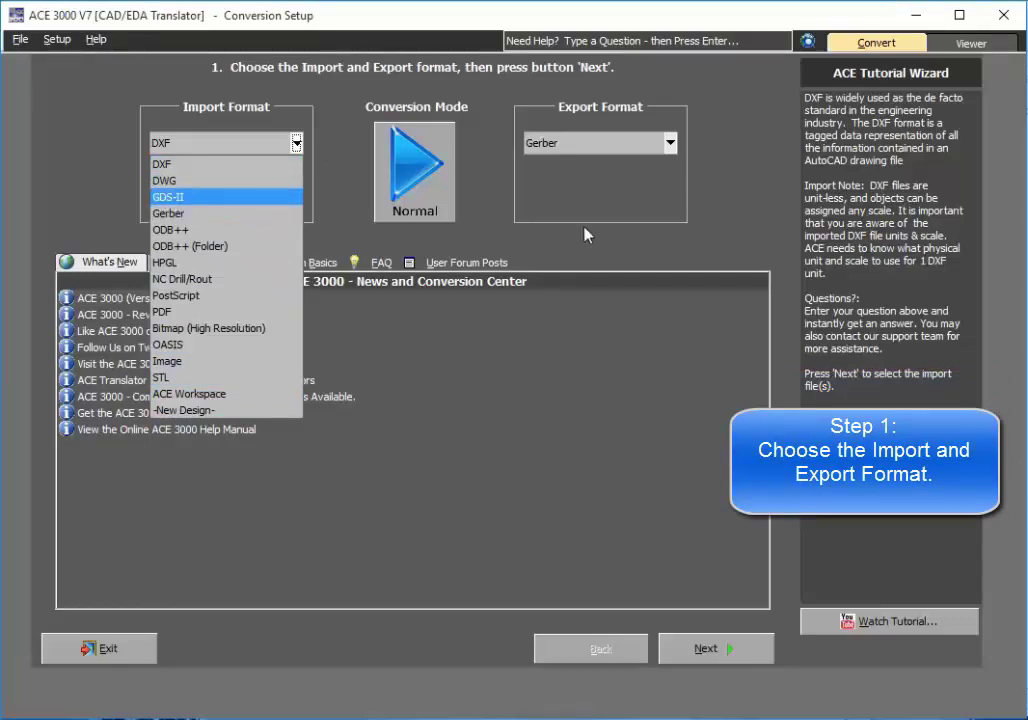
pyautogui.click(545, 145)
pyautogui.click(670, 145)
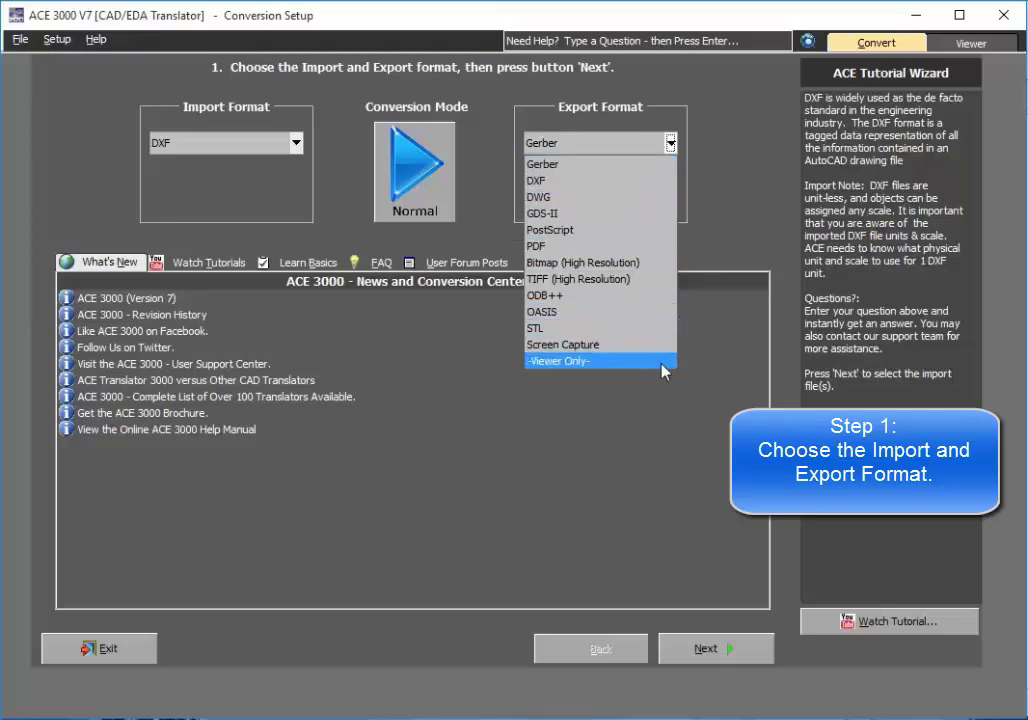
pyautogui.click(716, 229)
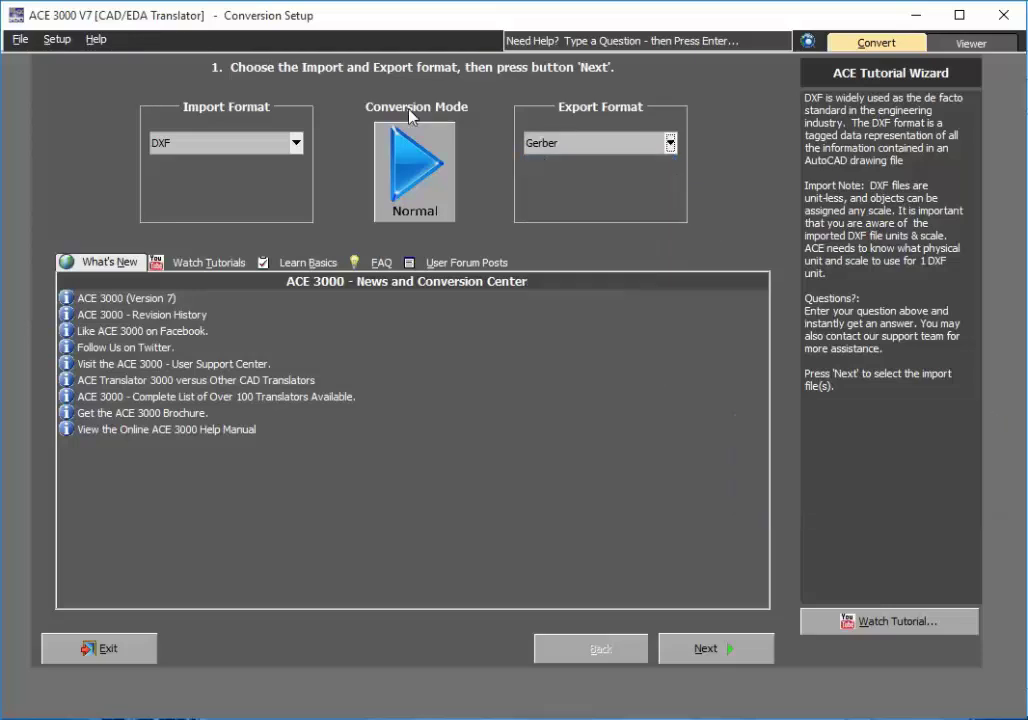
pyautogui.click(296, 144)
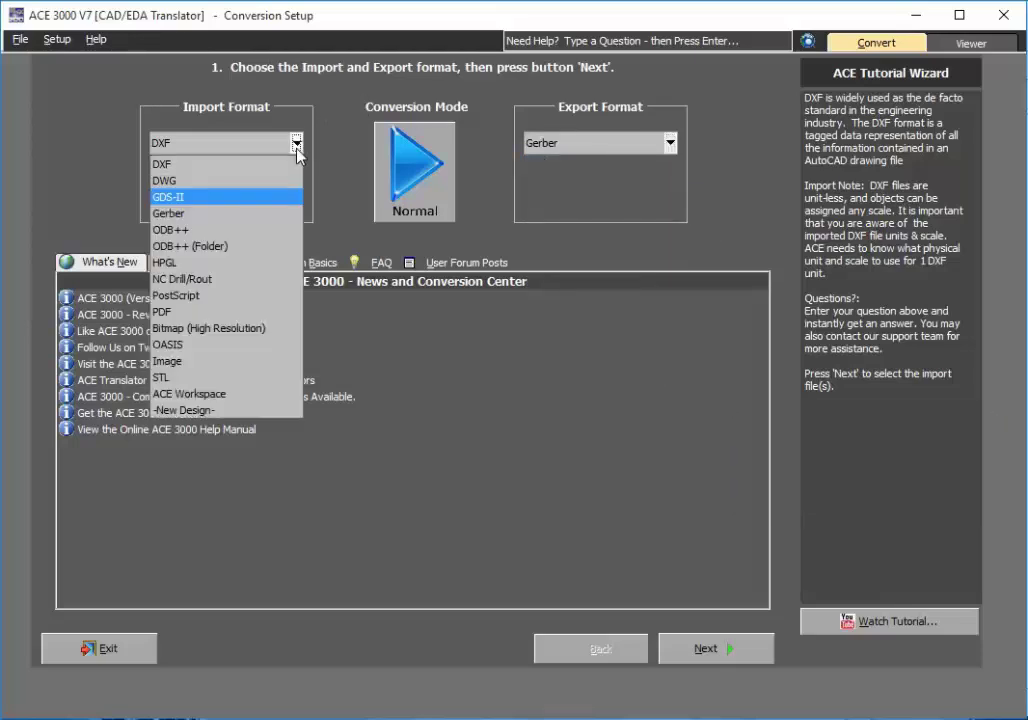
pyautogui.click(258, 296)
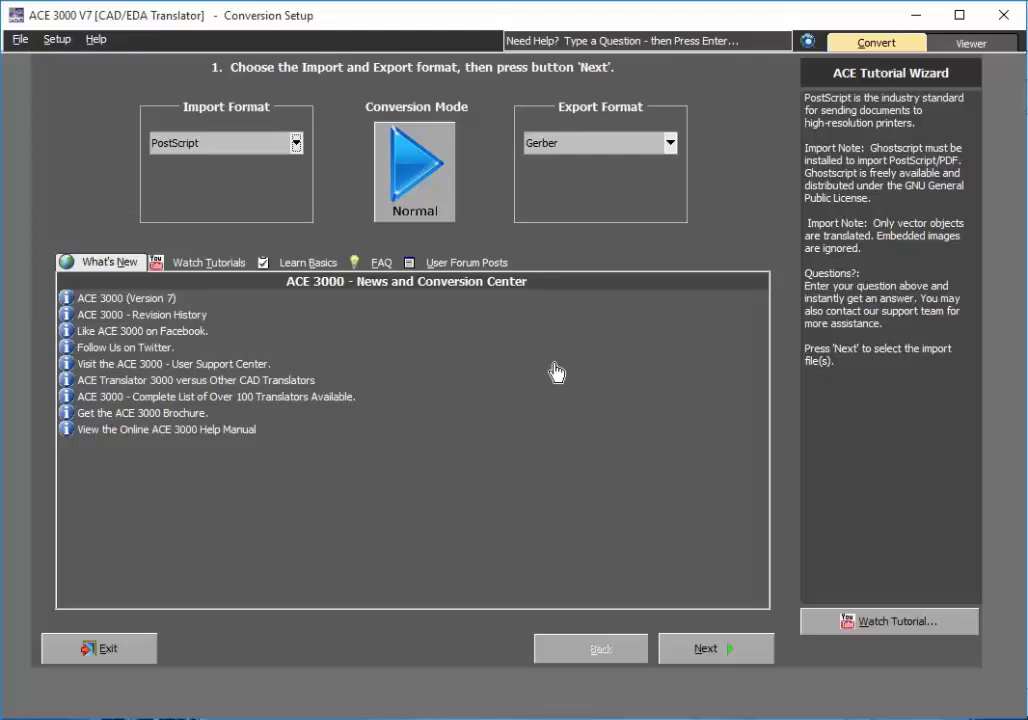
# - Import spiral.ps, accepting the default PostScript import and Gerber export options
pyautogui.click(712, 648)
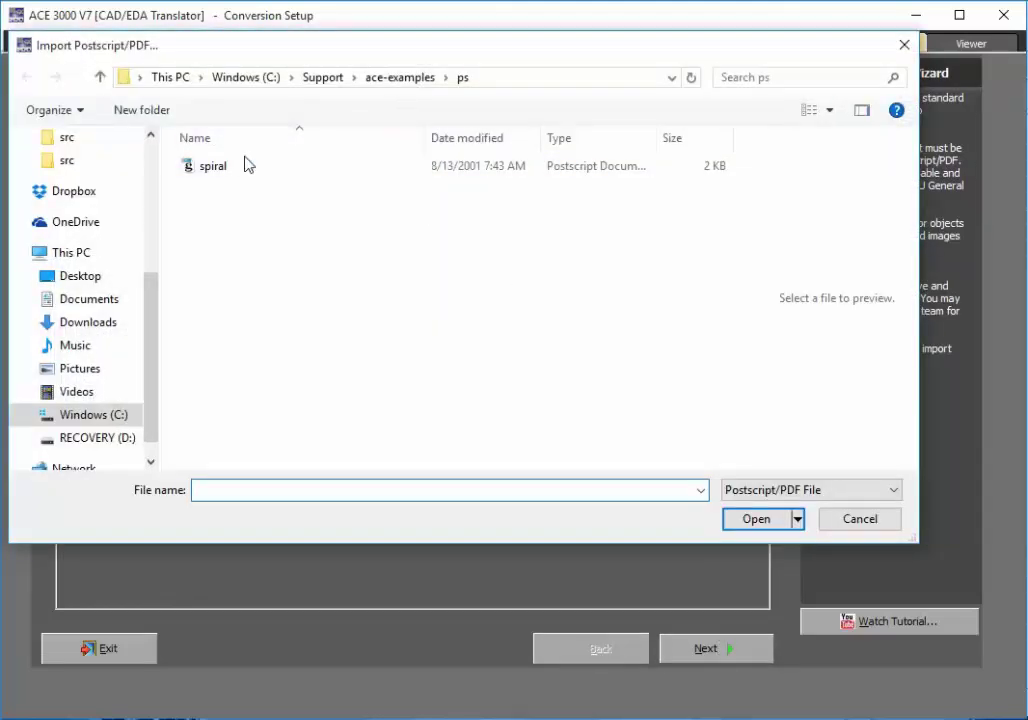
pyautogui.click(226, 170)
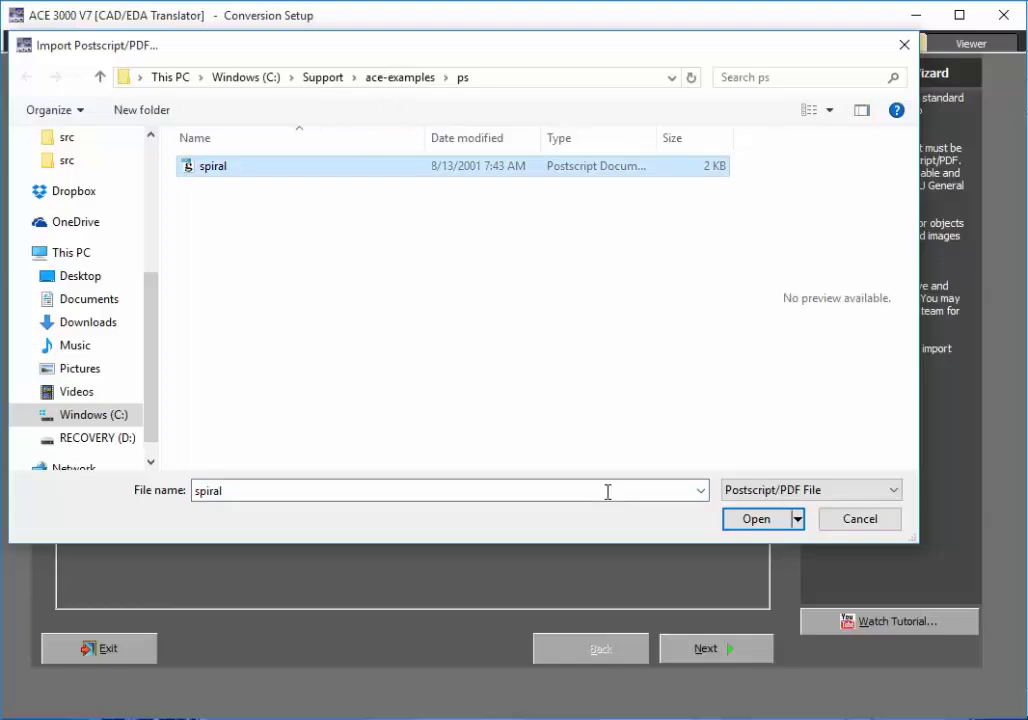
pyautogui.click(778, 532)
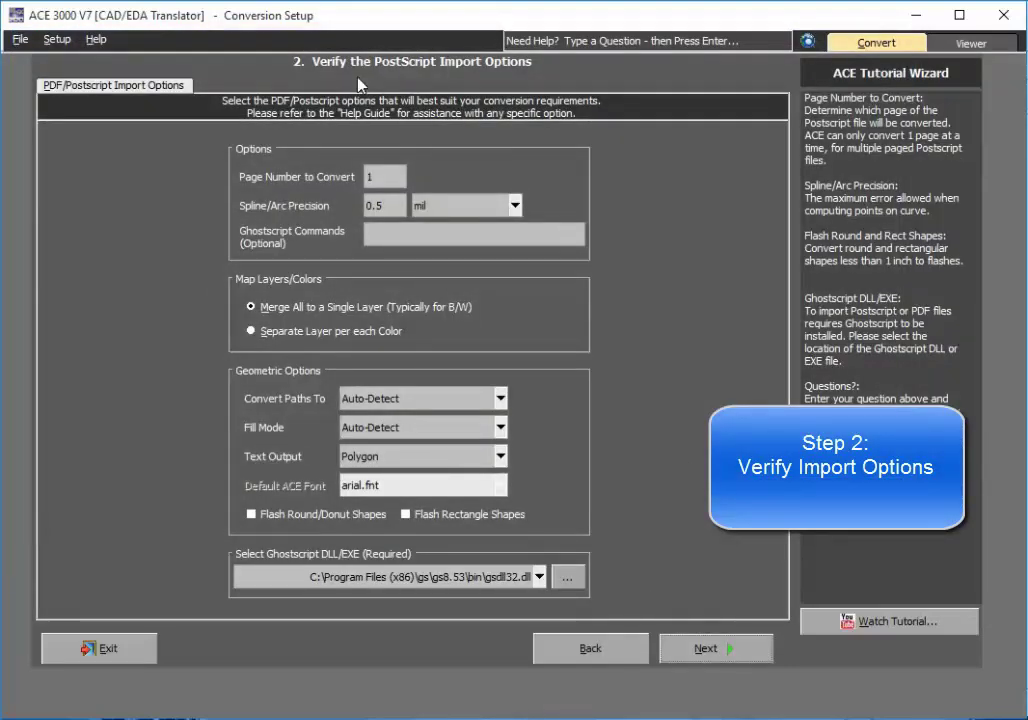
pyautogui.click(729, 652)
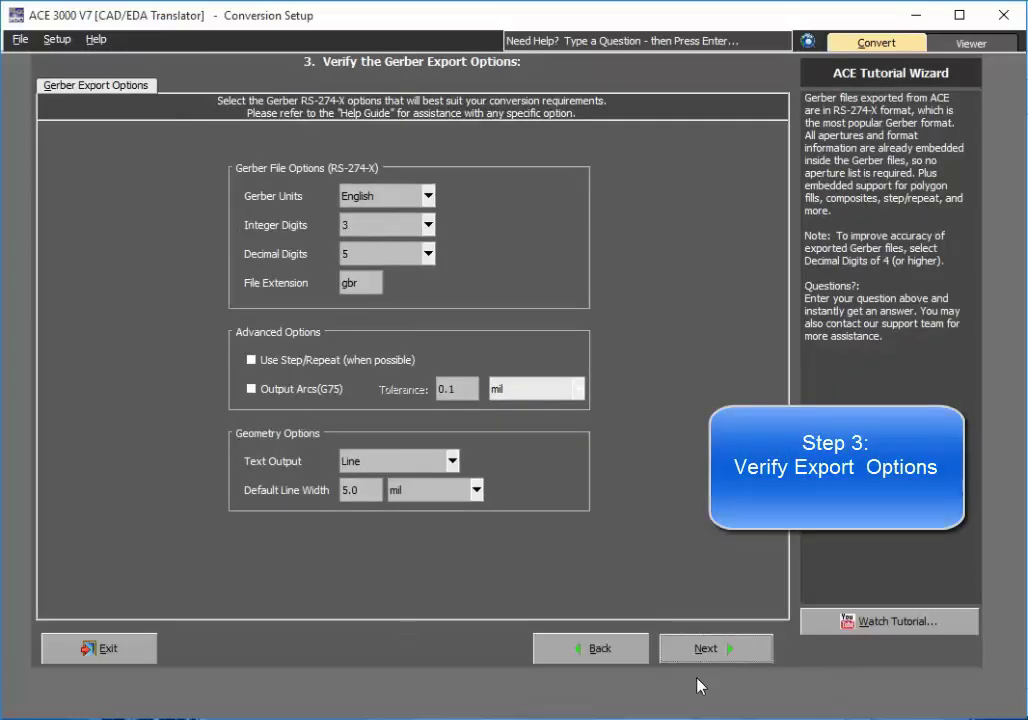
pyautogui.click(701, 647)
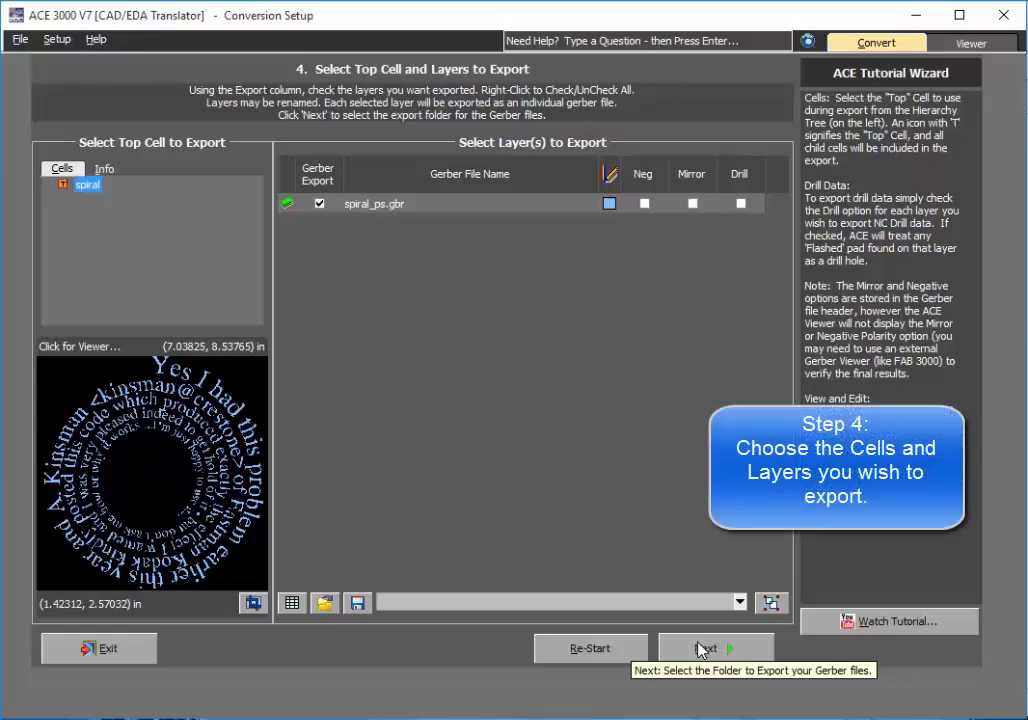
pyautogui.click(701, 649)
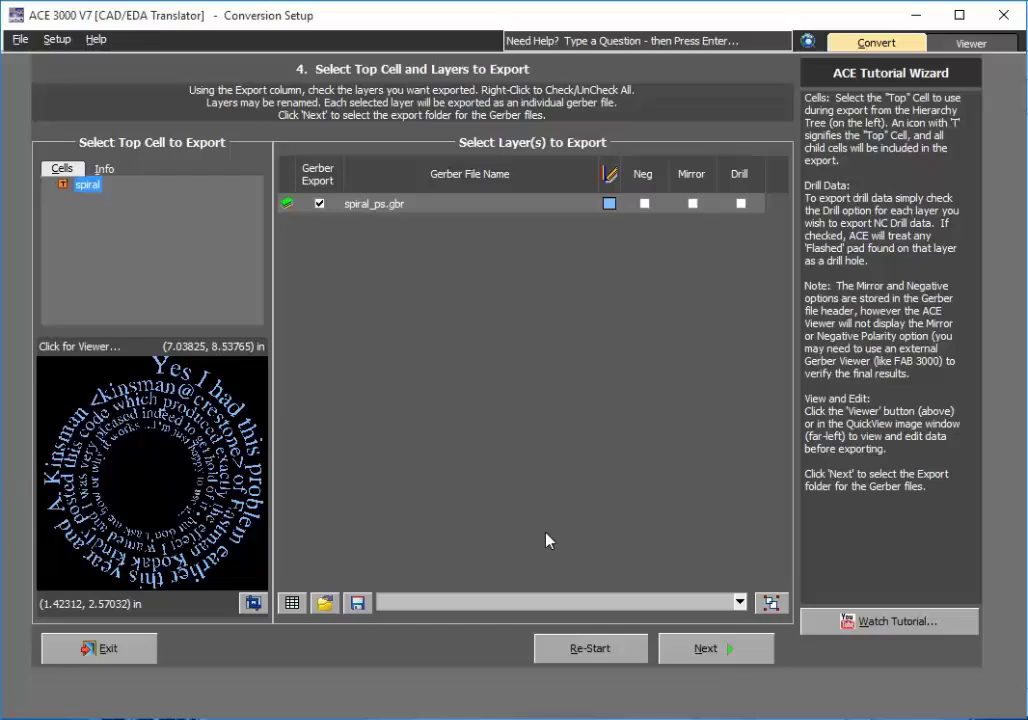
# - Open the spiral drawing in the Viewer and zoom into the lettering
pyautogui.click(222, 514)
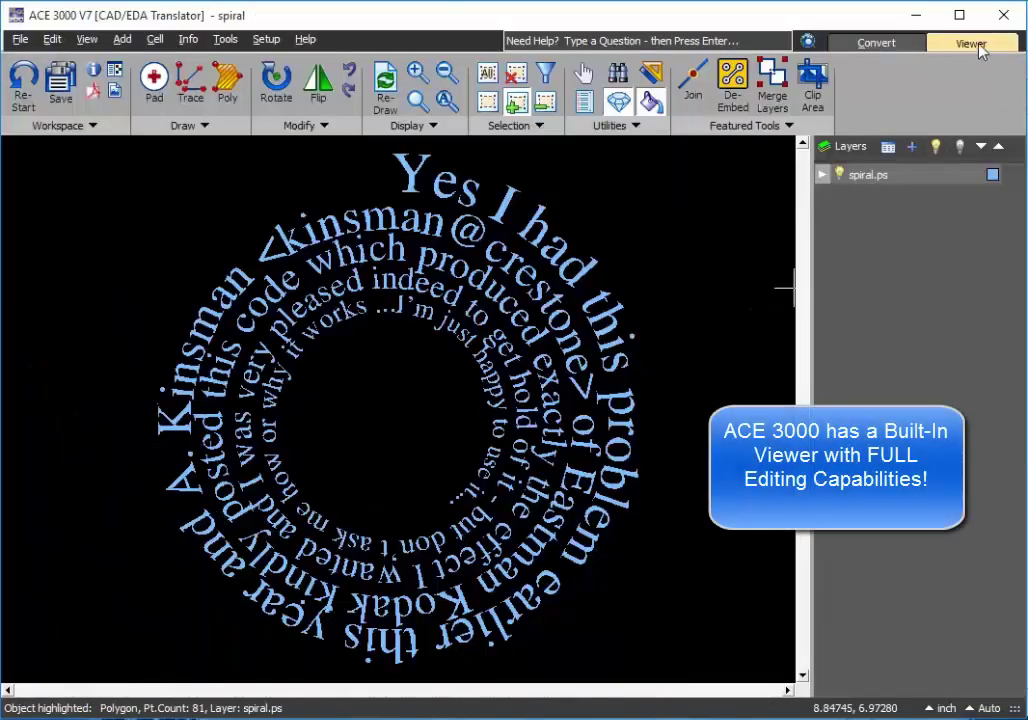
pyautogui.scroll(5, 445, 358)
pyautogui.scroll(-3, 509, 333)
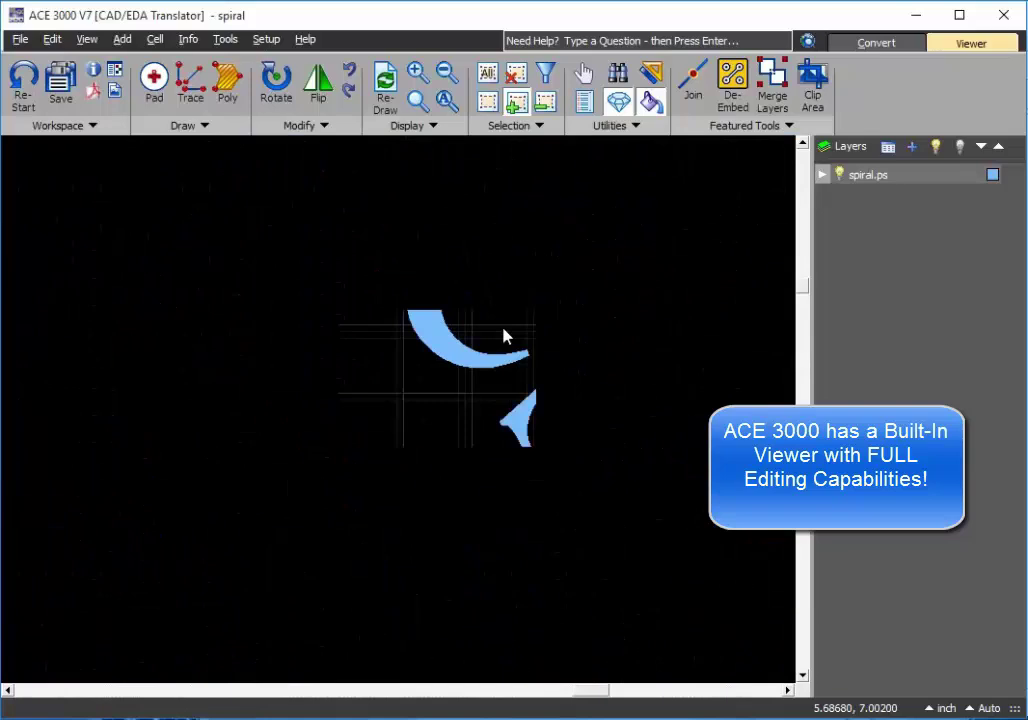
pyautogui.scroll(-5, 505, 337)
pyautogui.scroll(7, 345, 362)
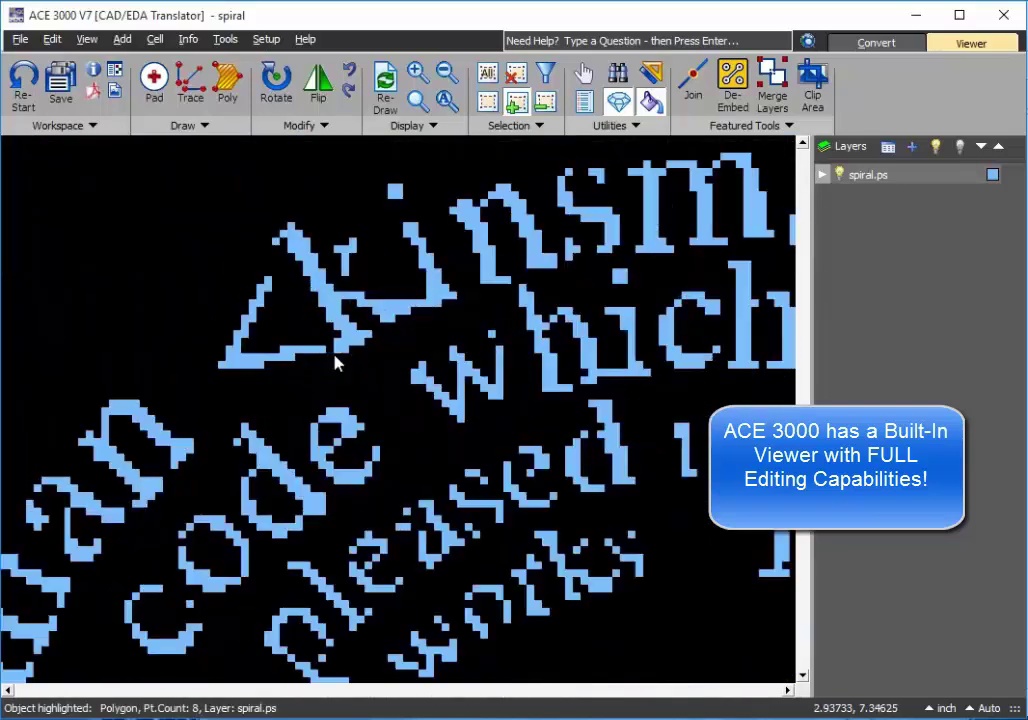
pyautogui.scroll(4, 380, 314)
pyautogui.scroll(-2, 381, 325)
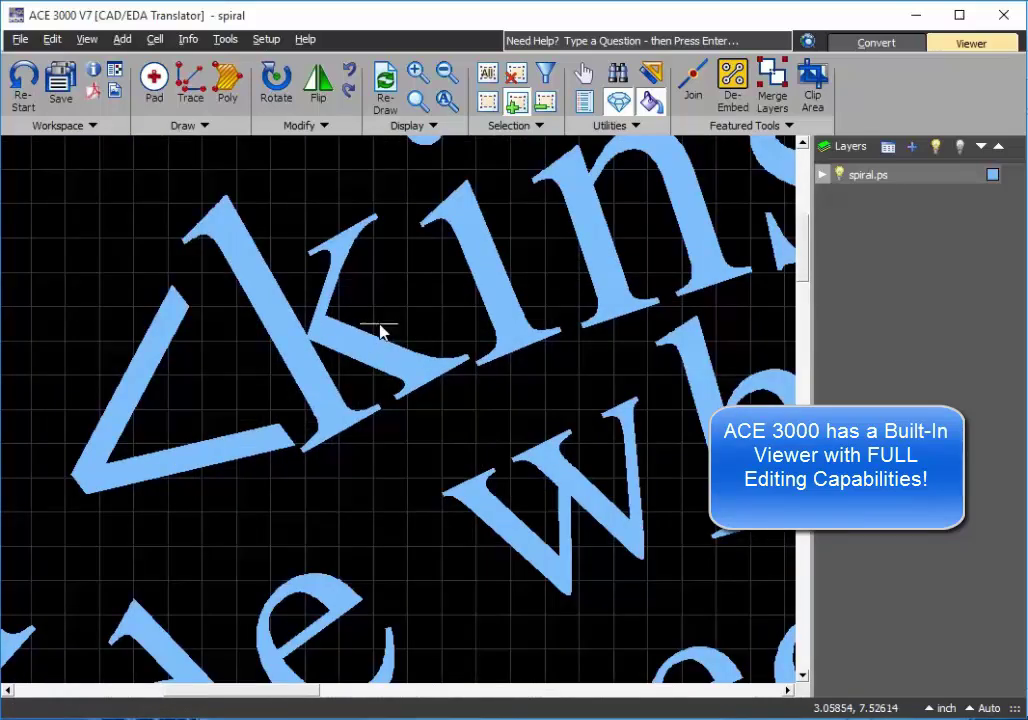
# - Select the letter i polygon and zoom out around it
pyautogui.click(496, 248)
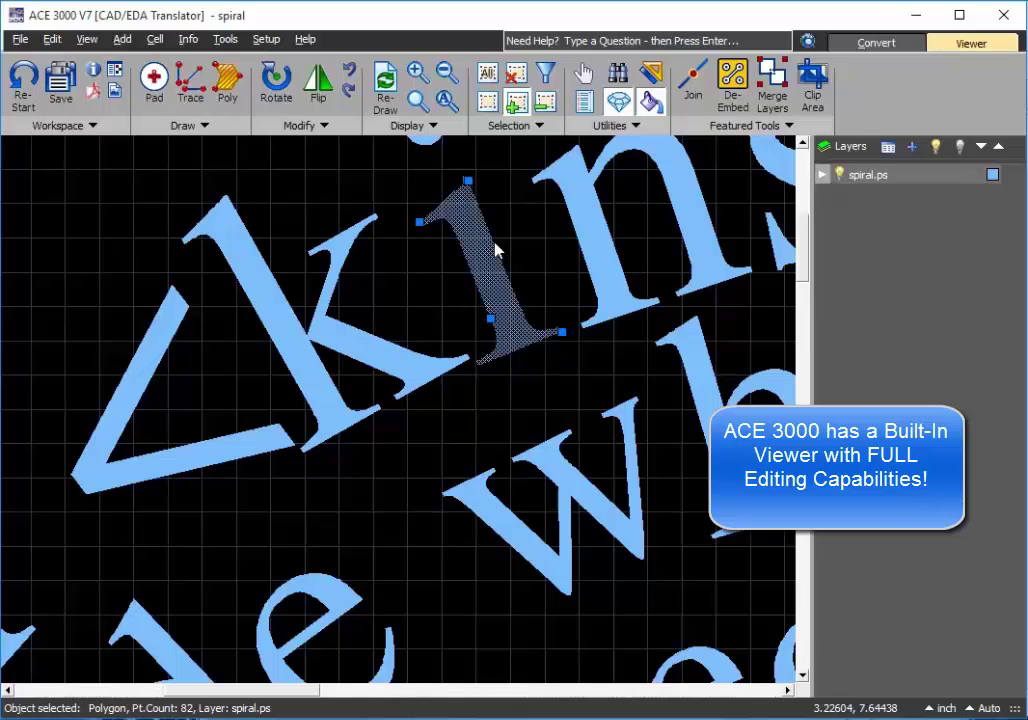
pyautogui.scroll(6, 478, 195)
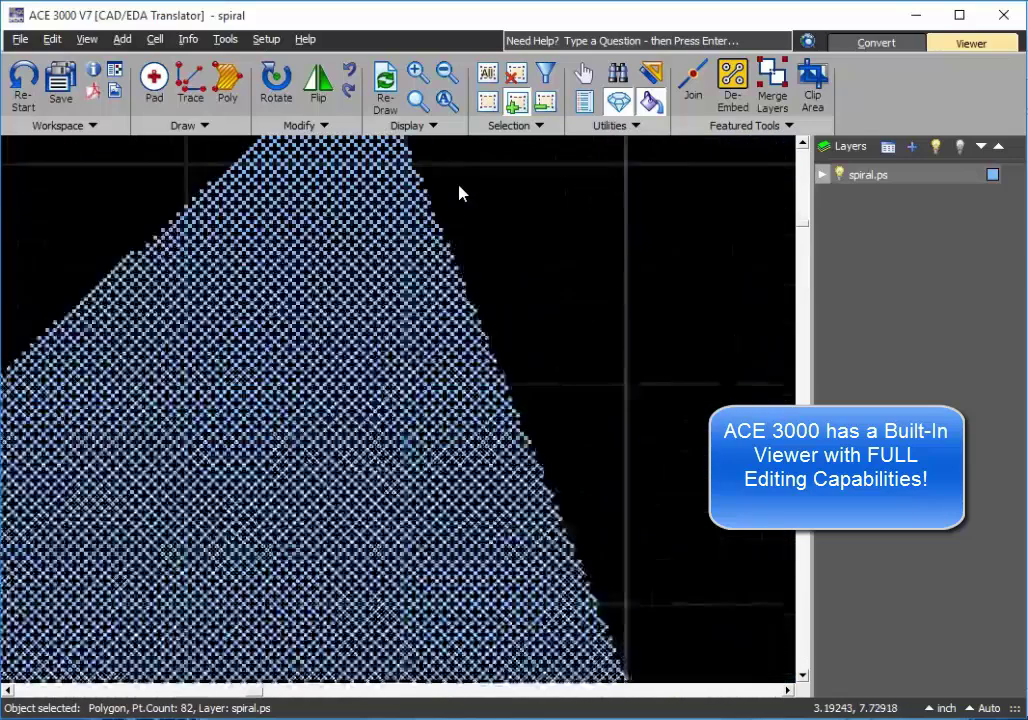
pyautogui.scroll(-2, 427, 265)
pyautogui.scroll(-2, 347, 371)
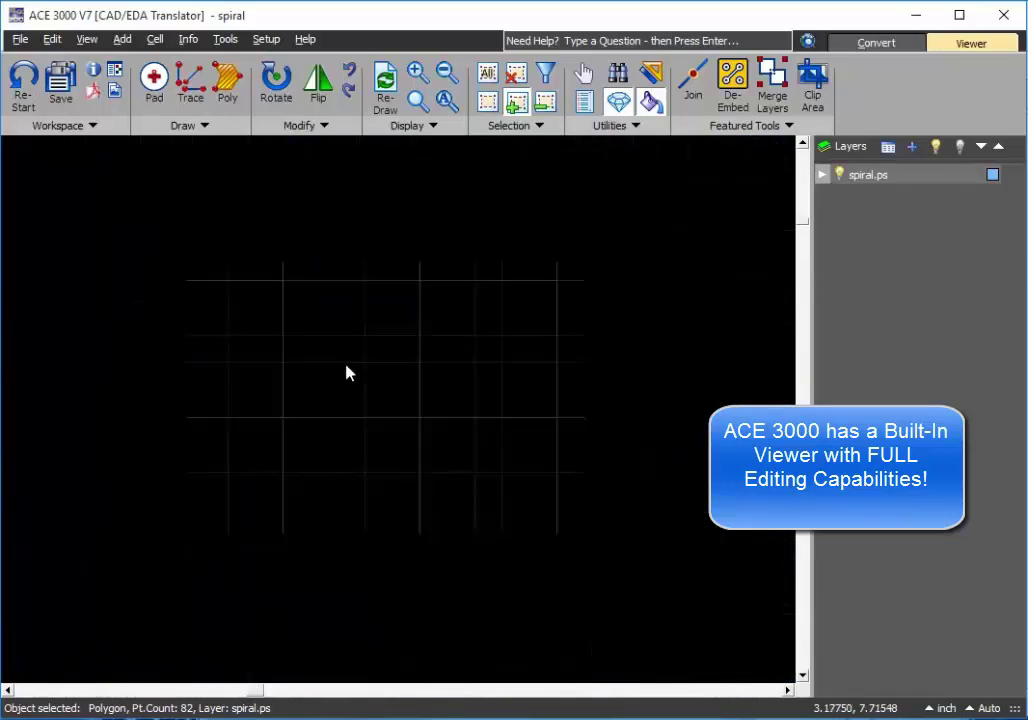
pyautogui.scroll(-2, 370, 427)
pyautogui.scroll(-1, 294, 443)
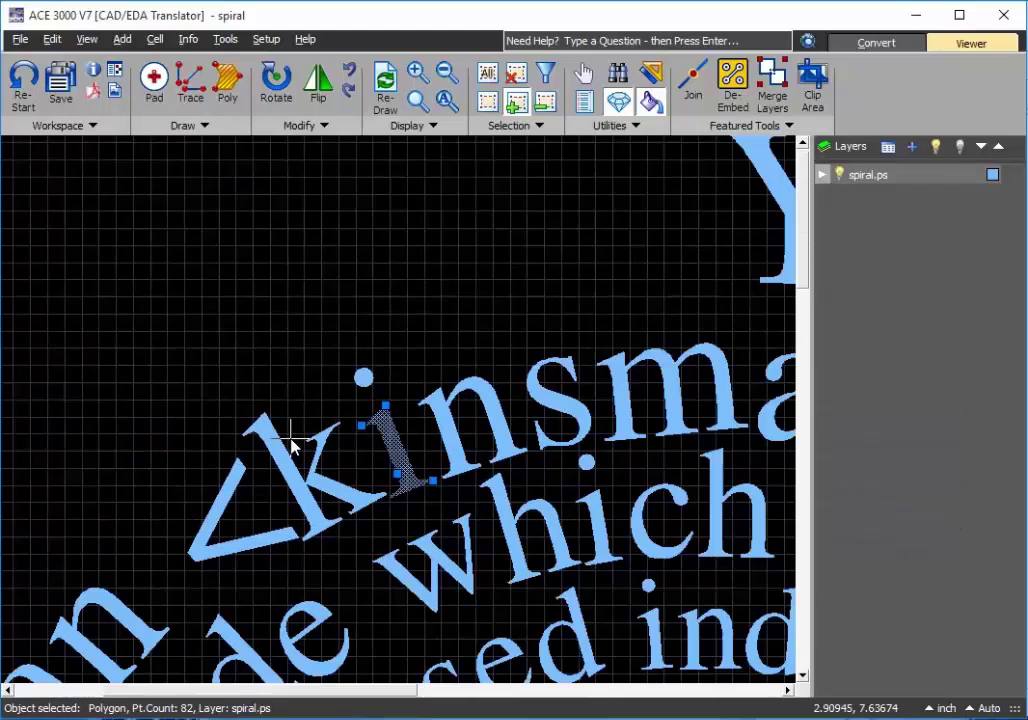
pyautogui.scroll(5, 187, 333)
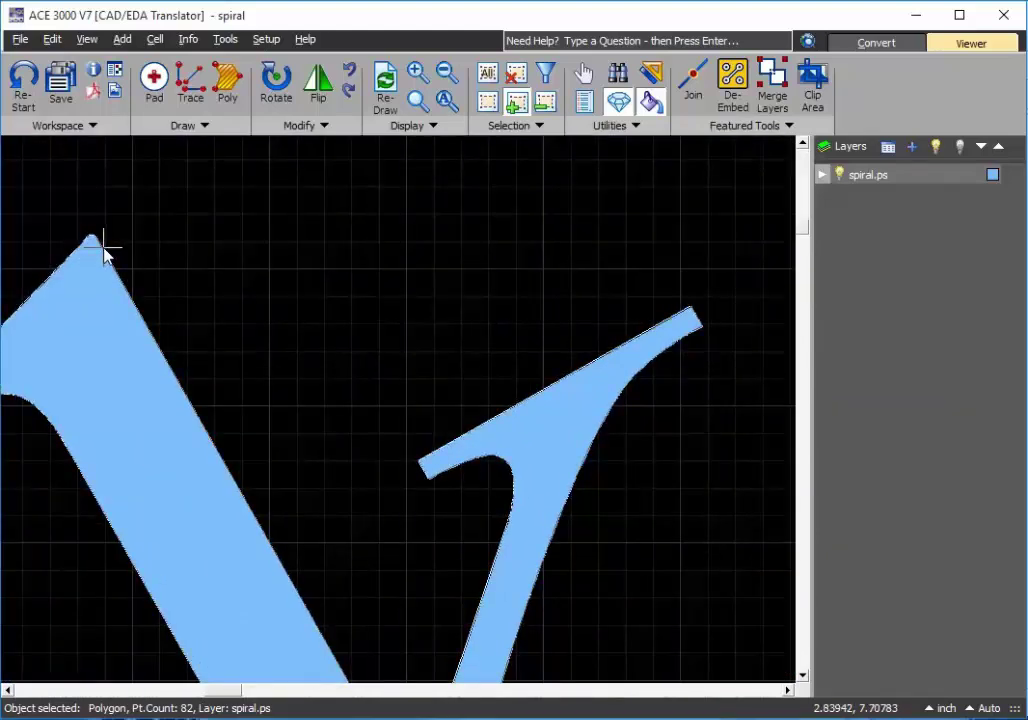
pyautogui.click(163, 297)
pyautogui.scroll(-2, 399, 397)
pyautogui.scroll(4, 404, 436)
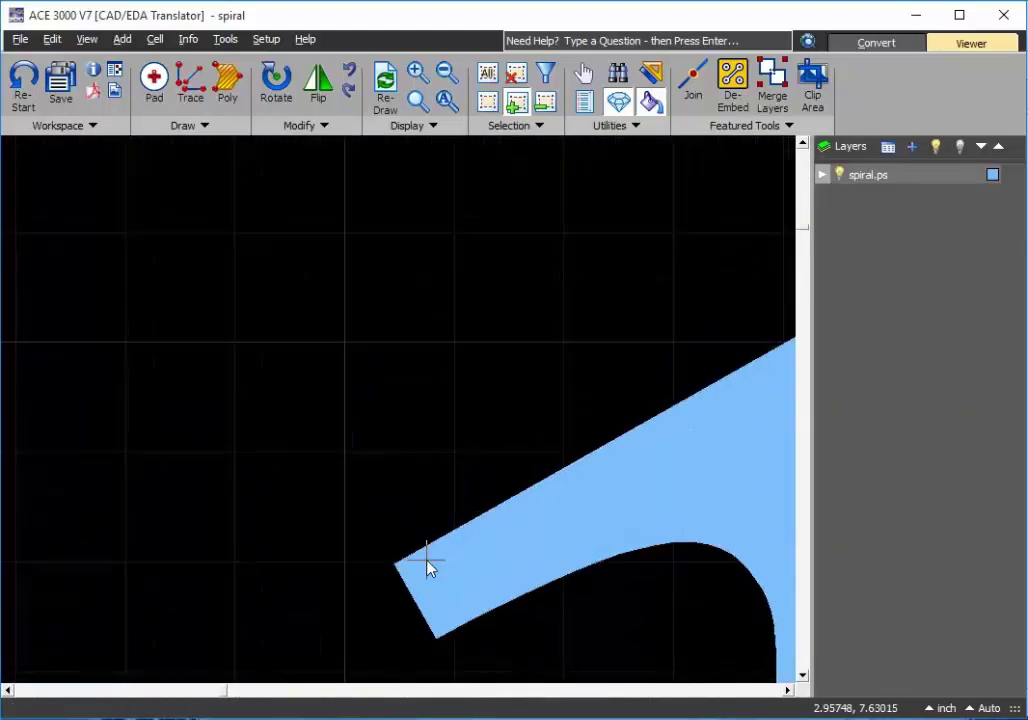
pyautogui.click(430, 551)
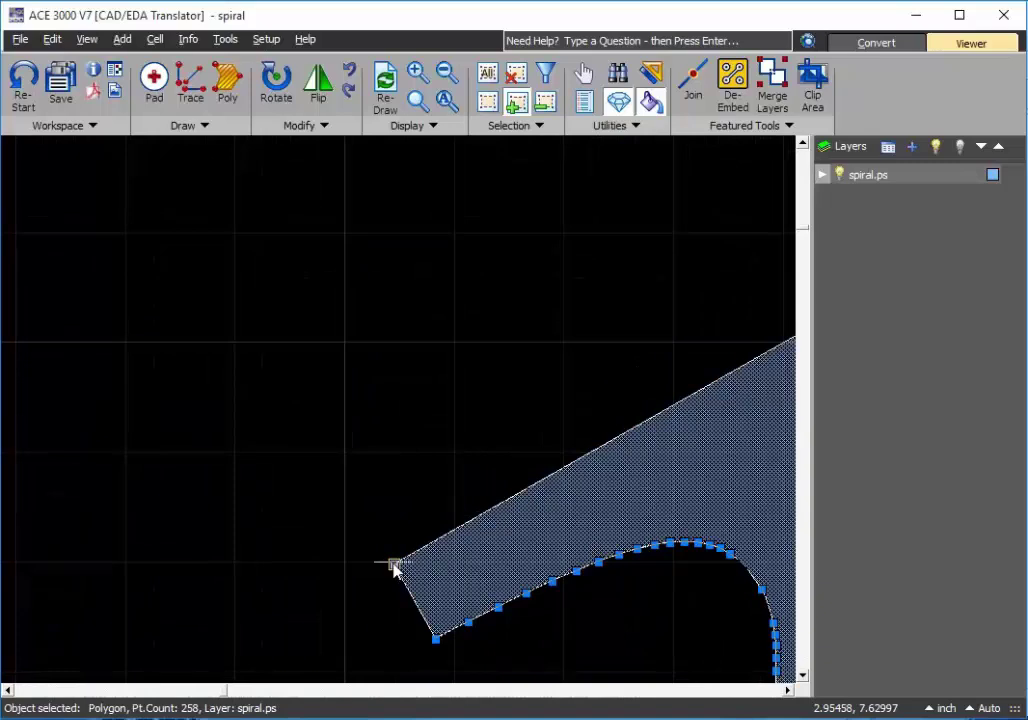
pyautogui.click(393, 563)
pyautogui.click(285, 510)
pyautogui.scroll(-2, 271, 447)
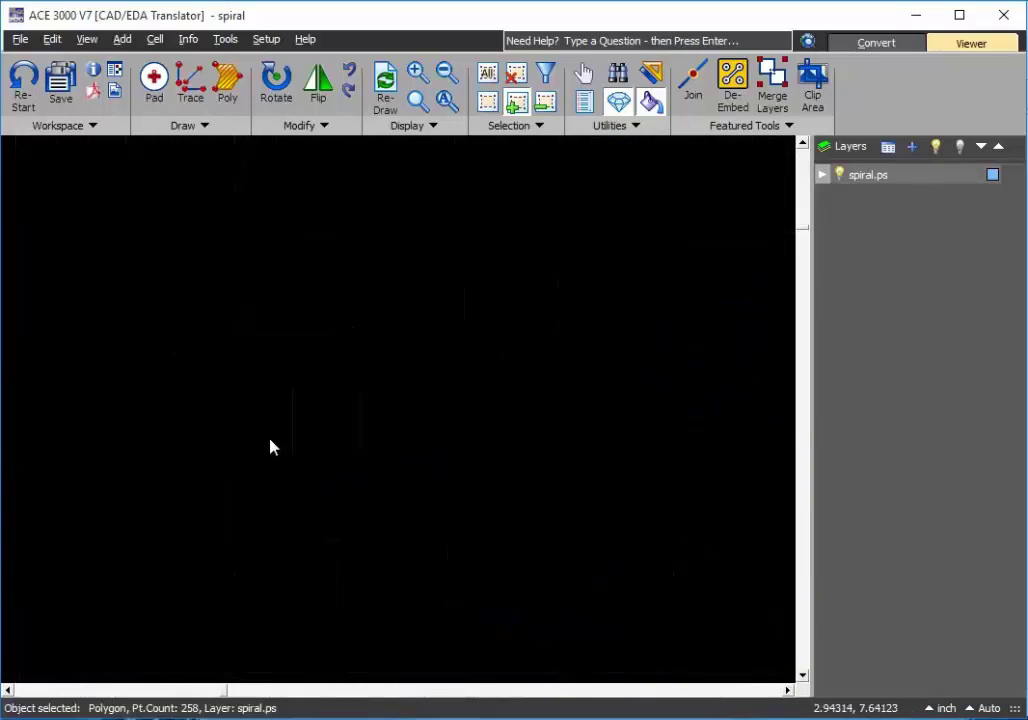
pyautogui.scroll(-5, 496, 477)
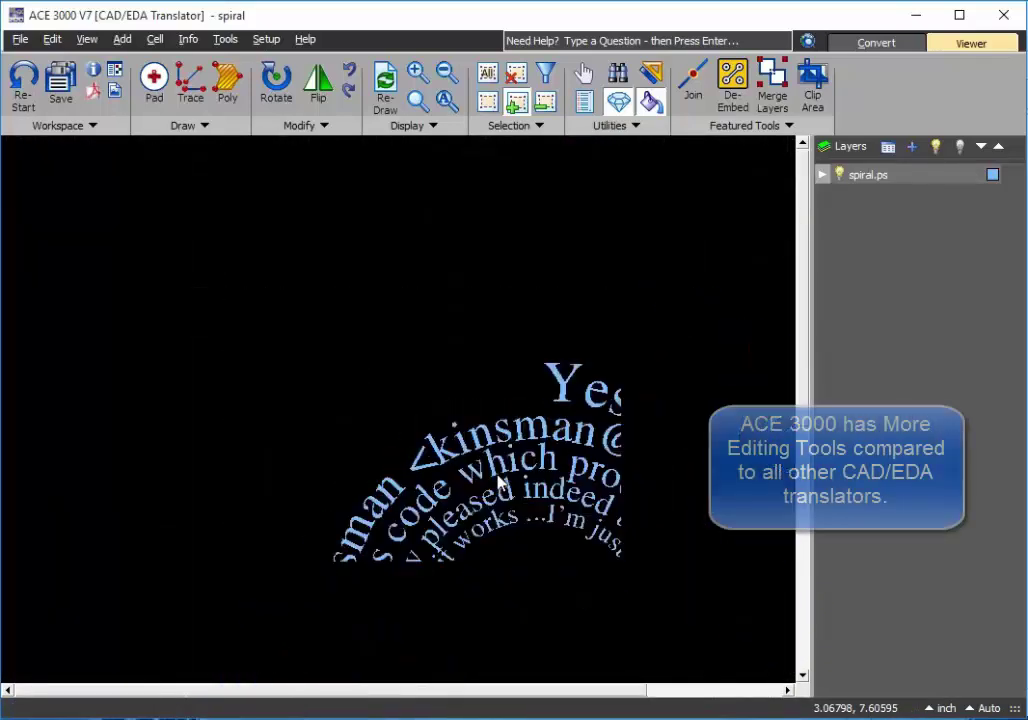
pyautogui.scroll(-2, 505, 497)
pyautogui.scroll(4, 518, 509)
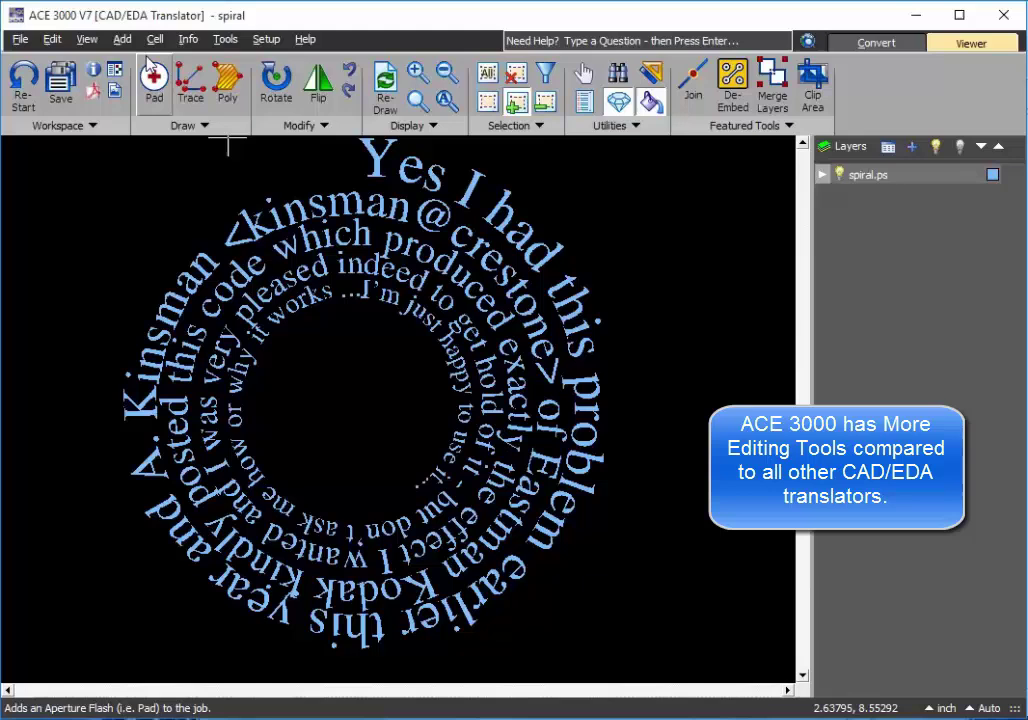
pyautogui.click(51, 40)
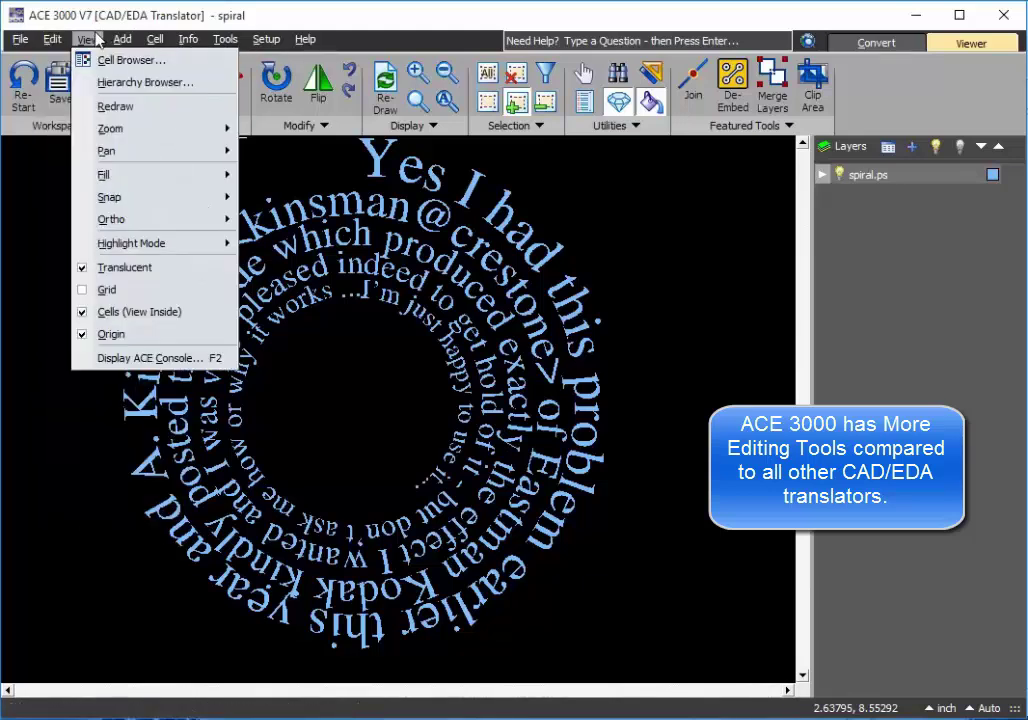
pyautogui.moveTo(221, 44)
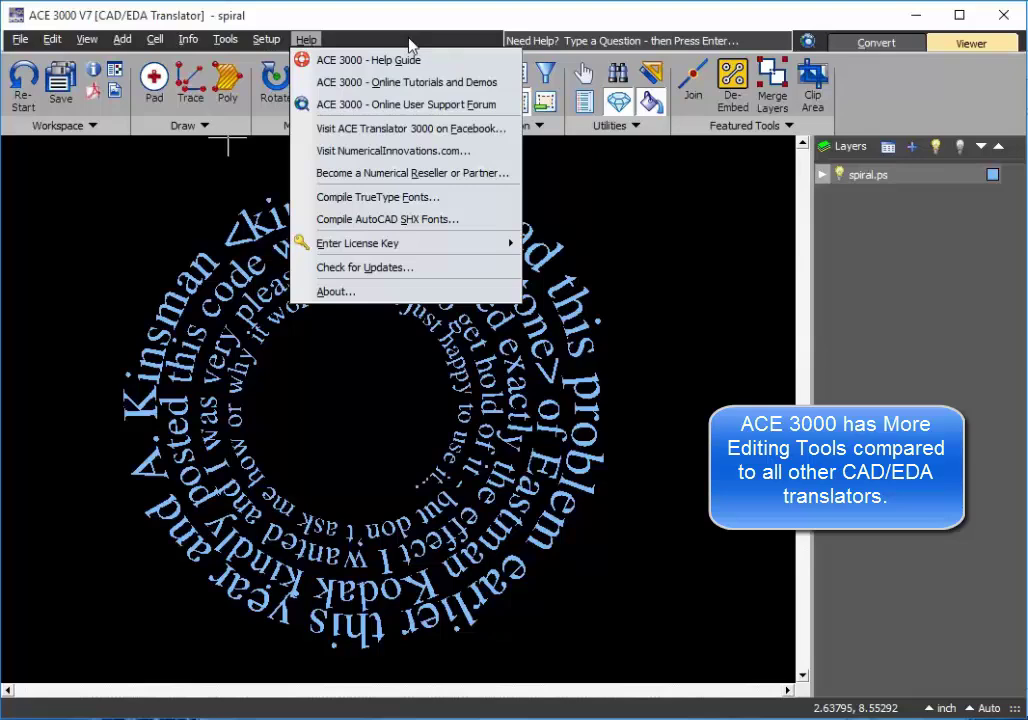
# - Clip the spiral's upper-left part into the new cell spiral_cutout1 from the wizard preview
pyautogui.moveTo(305, 40)
pyautogui.click(884, 44)
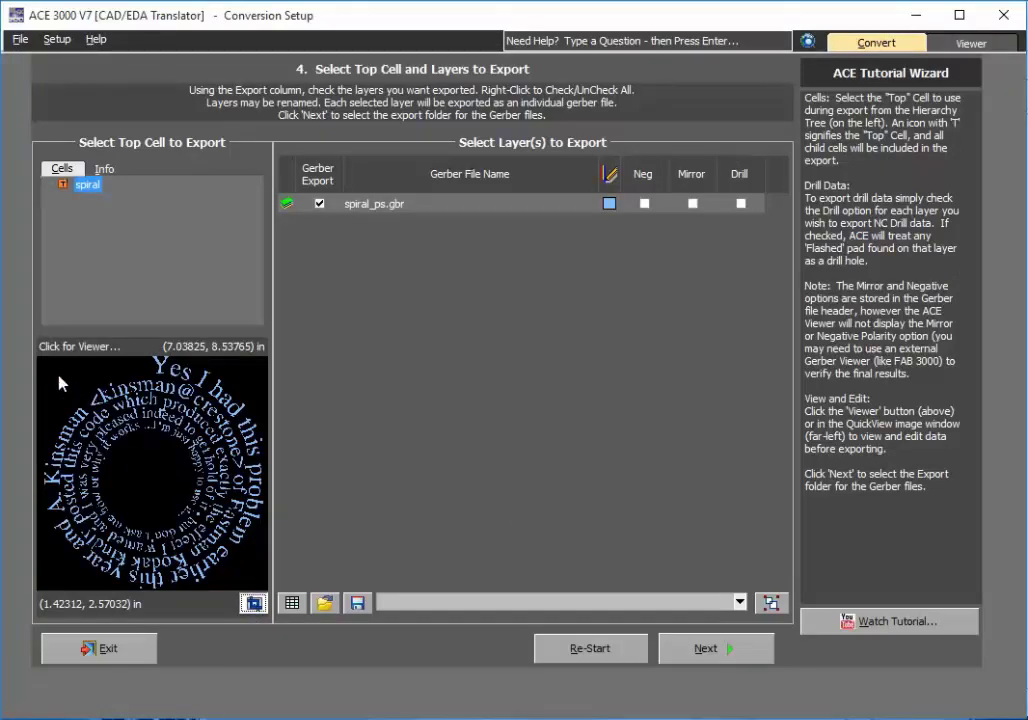
pyautogui.moveTo(58, 377); pyautogui.dragTo(168, 466)
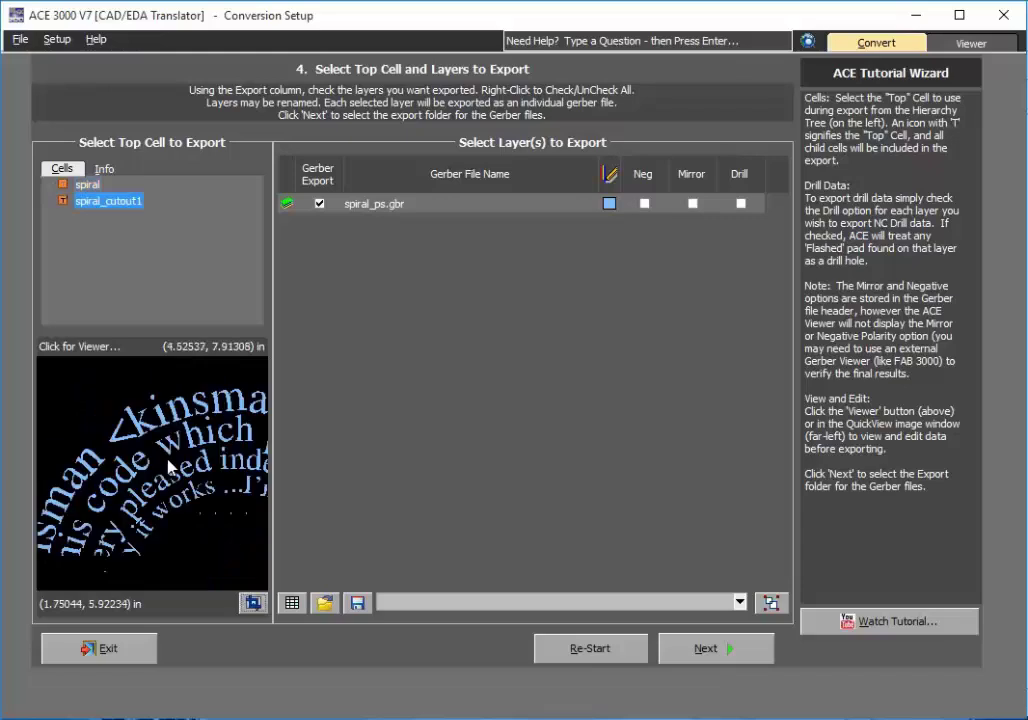
# - Export spiral_ps.gbr into a new folder inside ps, then restart the wizard
pyautogui.click(716, 652)
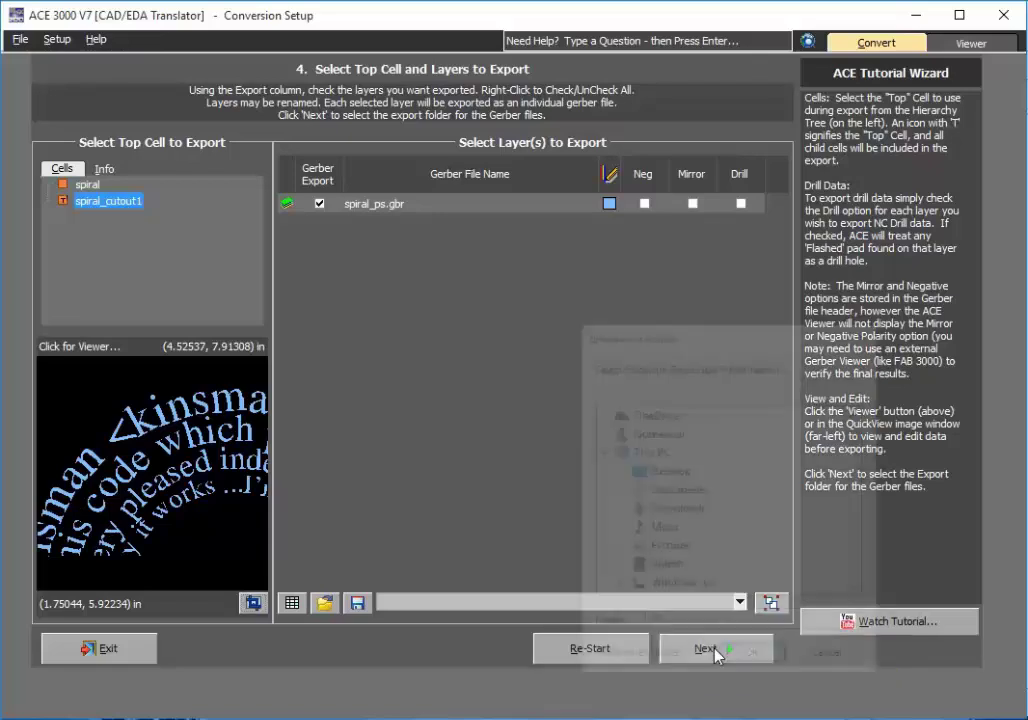
pyautogui.click(645, 660)
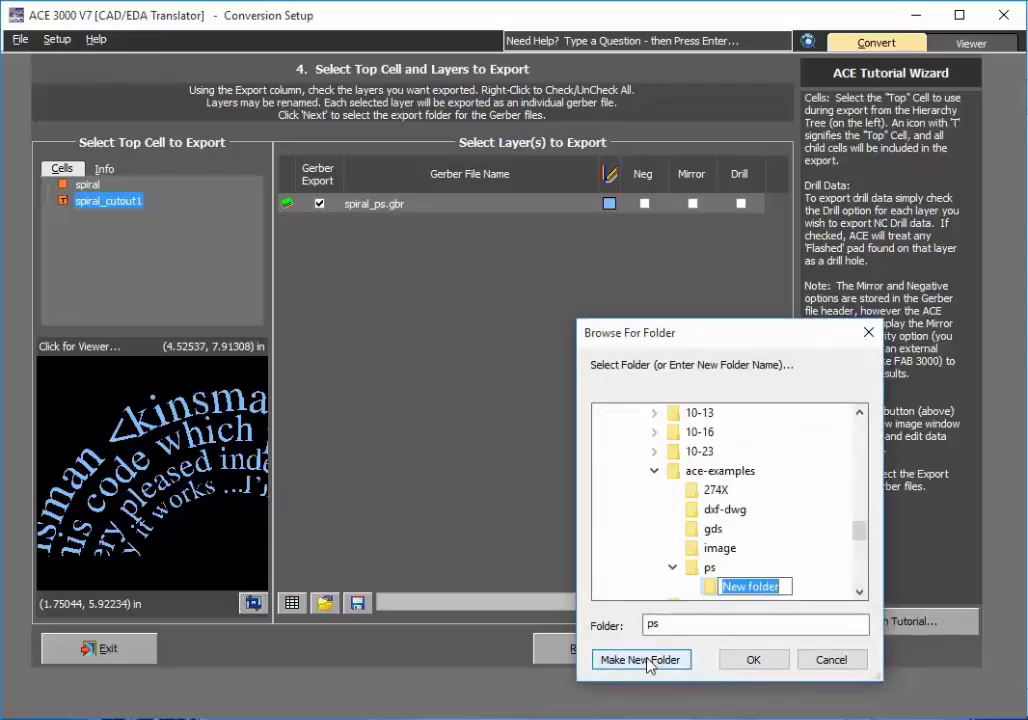
pyautogui.click(750, 662)
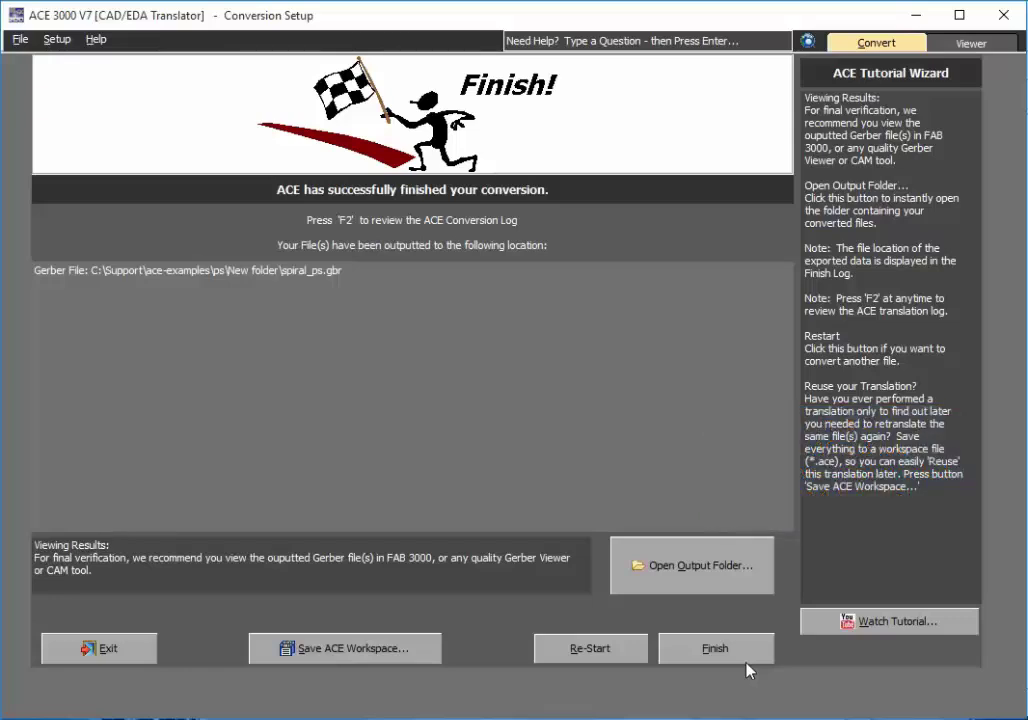
pyautogui.click(593, 650)
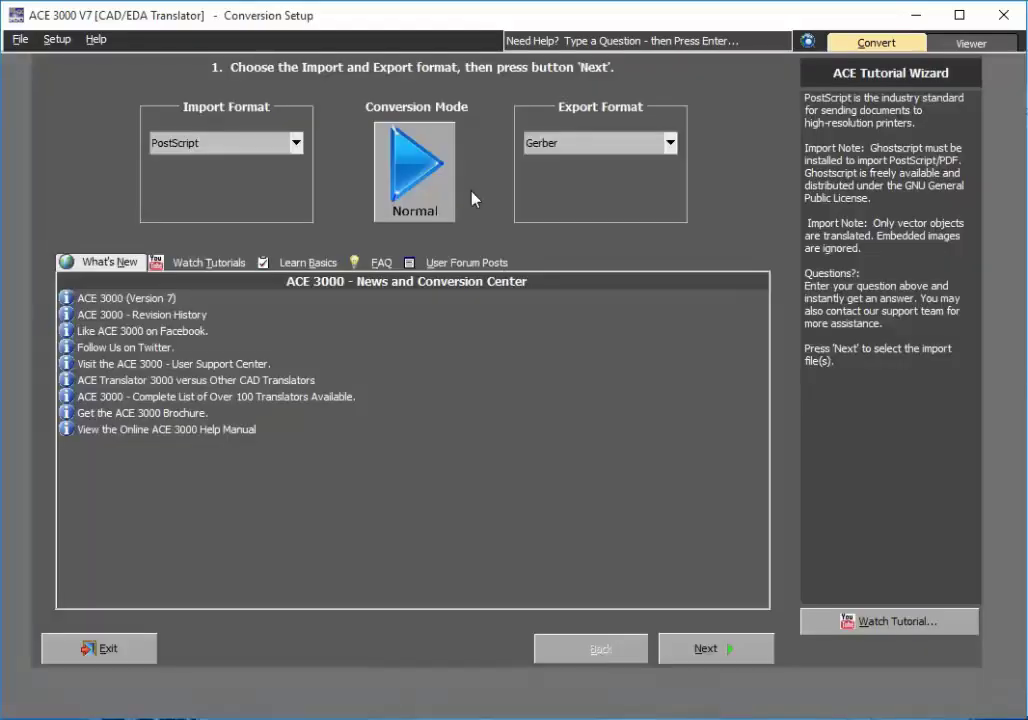
# - Set the Import Format to GDS-II and the Export Format to DXF, then continue
pyautogui.click(296, 143)
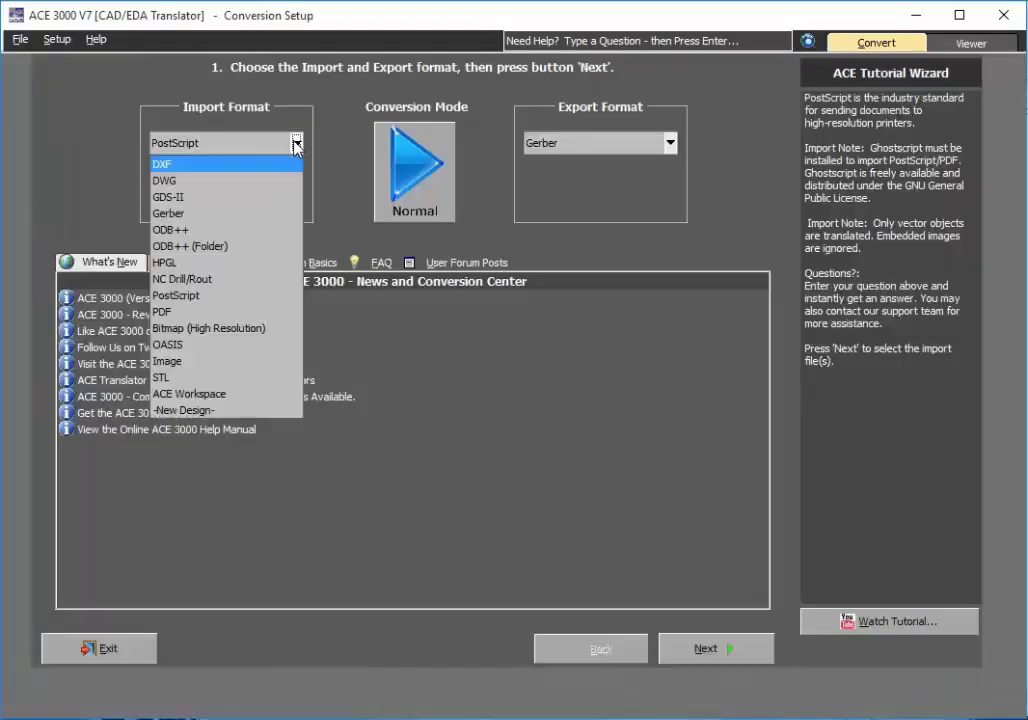
pyautogui.click(284, 198)
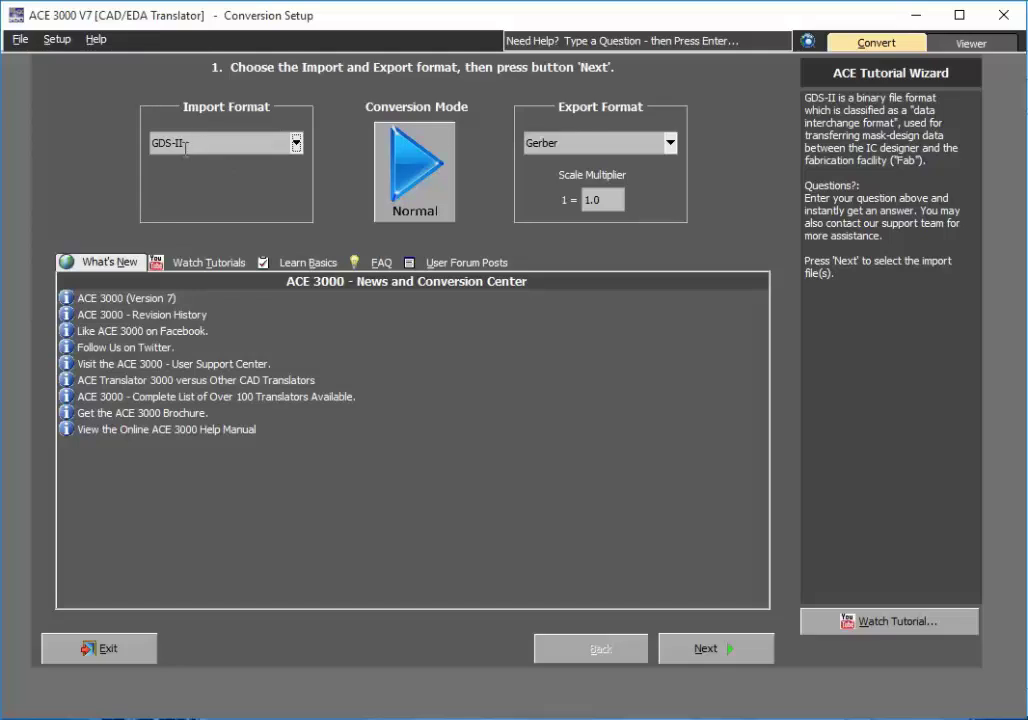
pyautogui.click(670, 143)
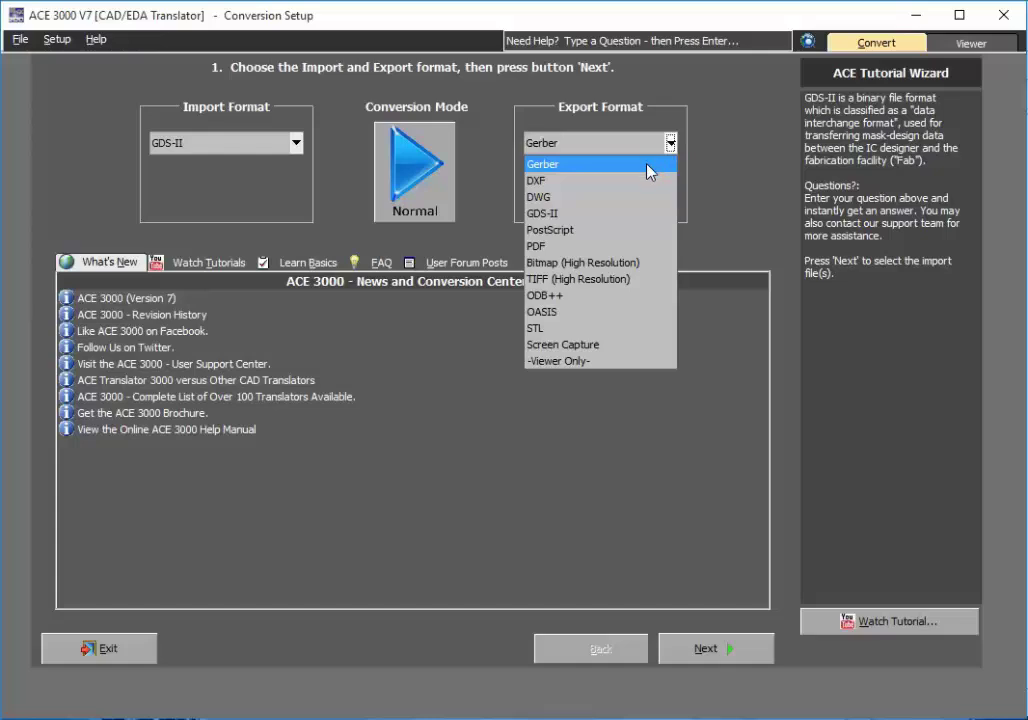
pyautogui.click(617, 181)
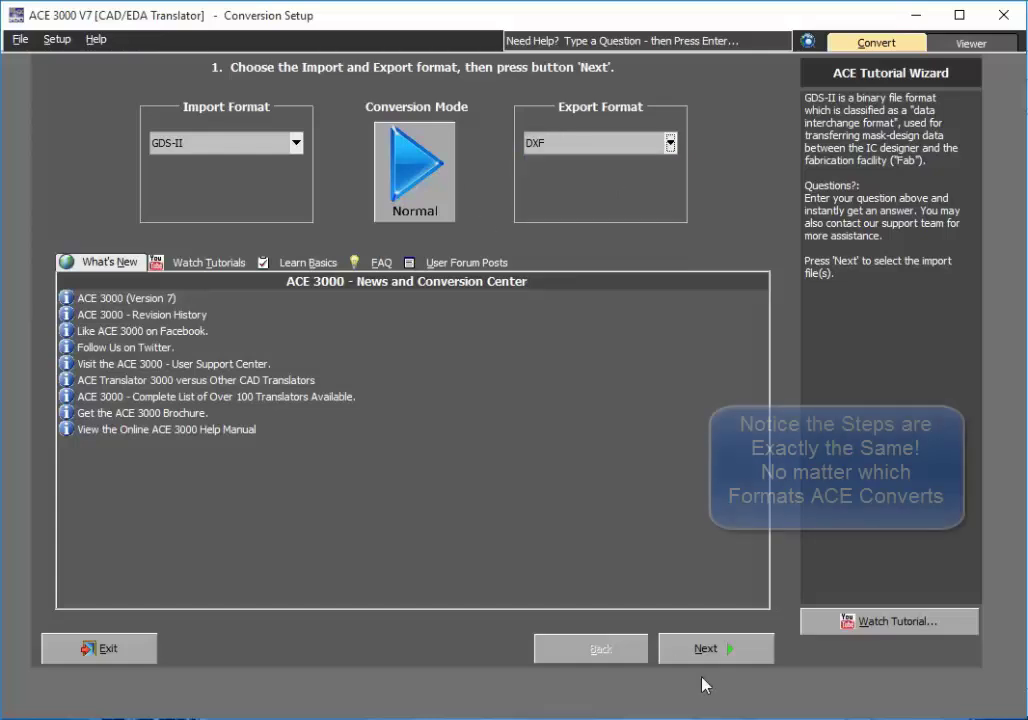
pyautogui.click(741, 650)
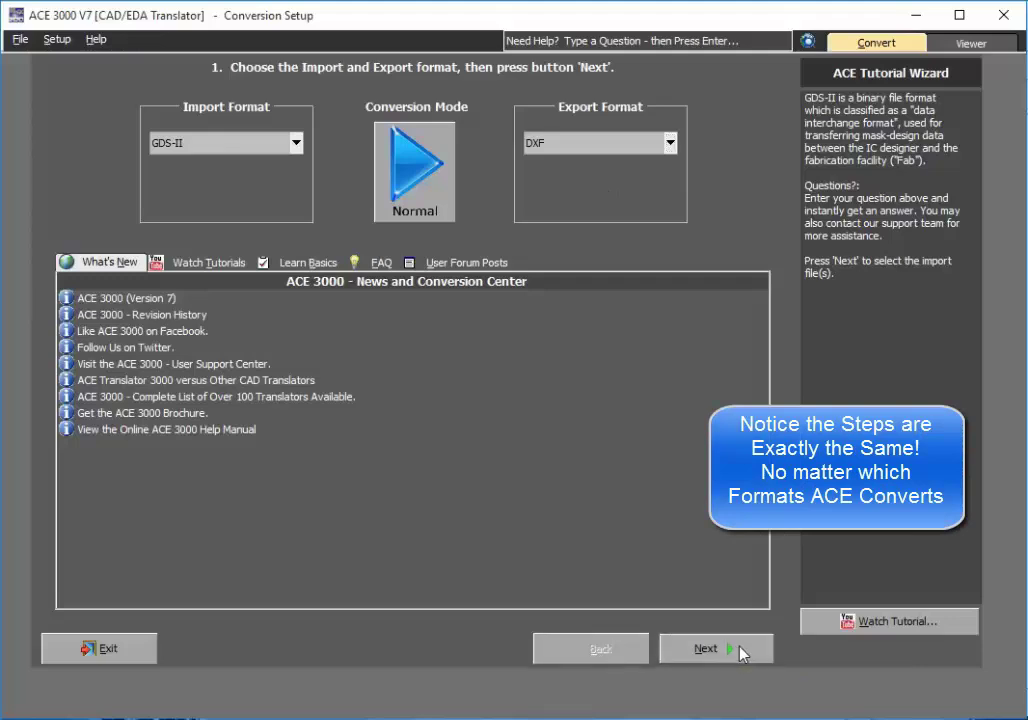
# - Import ace-examples/gds/Abacus.gds with the default GDS-II import and DXF export options
pyautogui.click(407, 84)
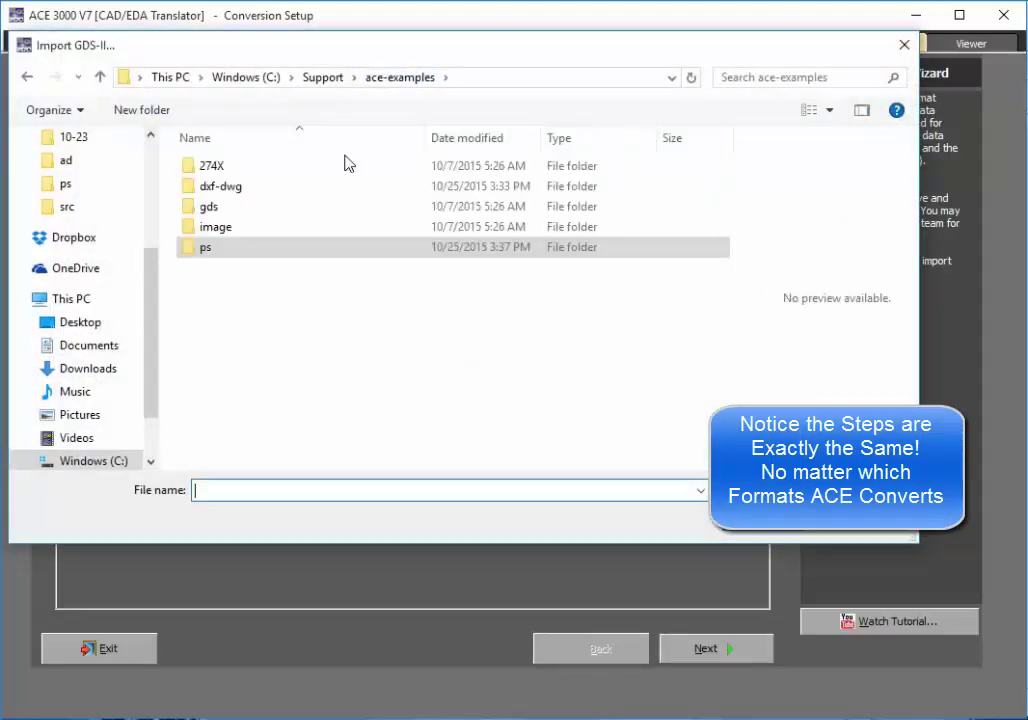
pyautogui.doubleClick(198, 203)
pyautogui.doubleClick(226, 167)
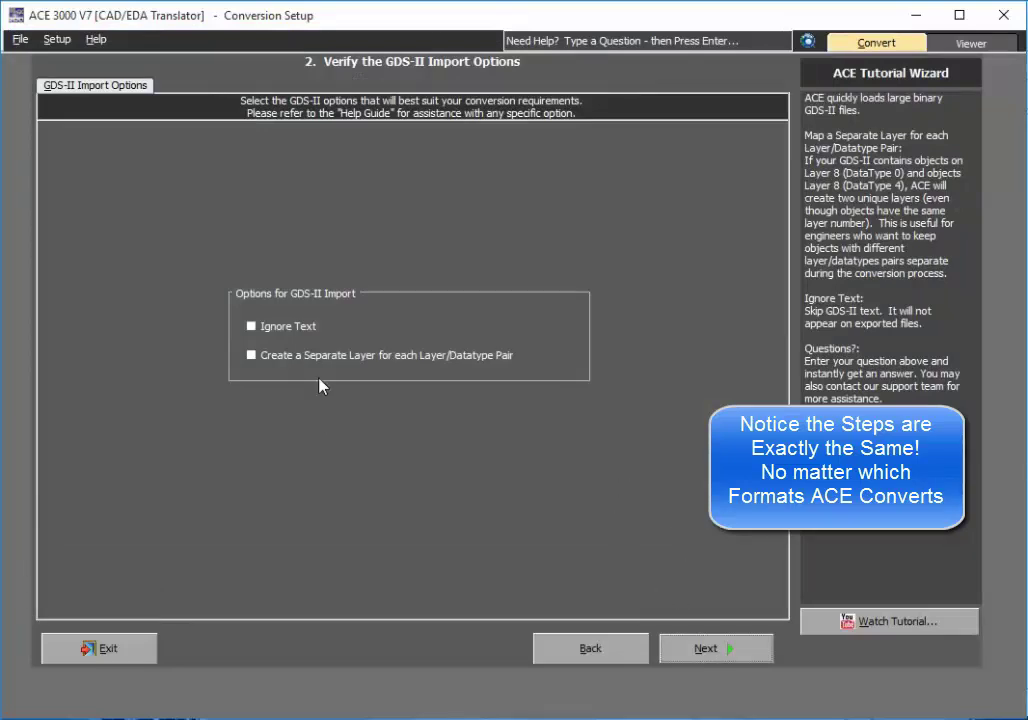
pyautogui.click(730, 649)
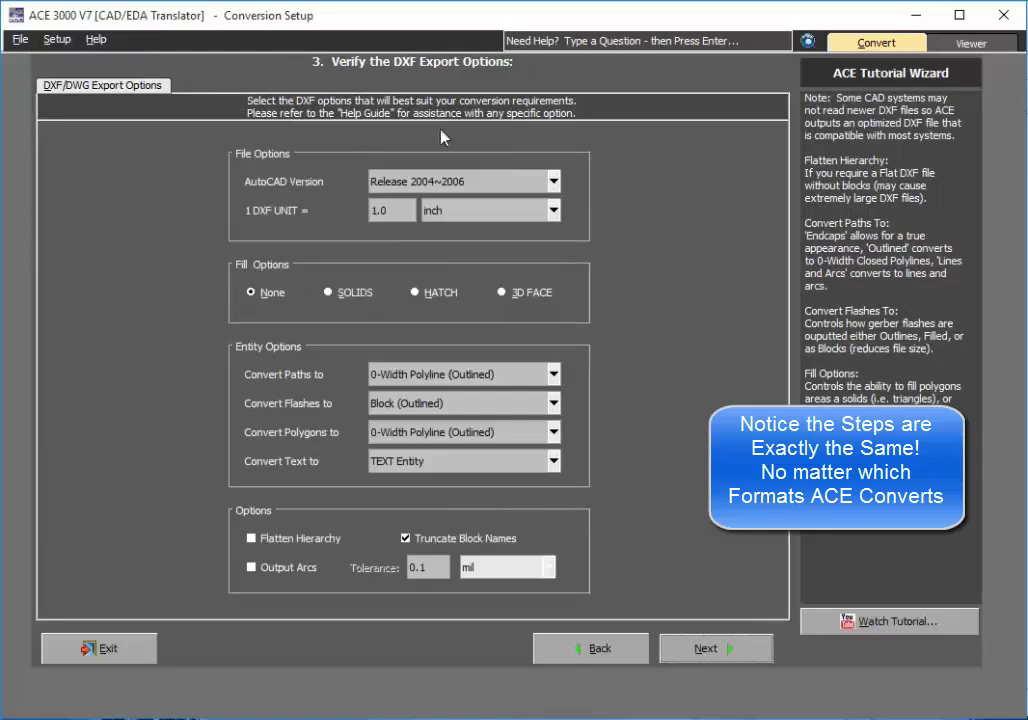
pyautogui.click(711, 660)
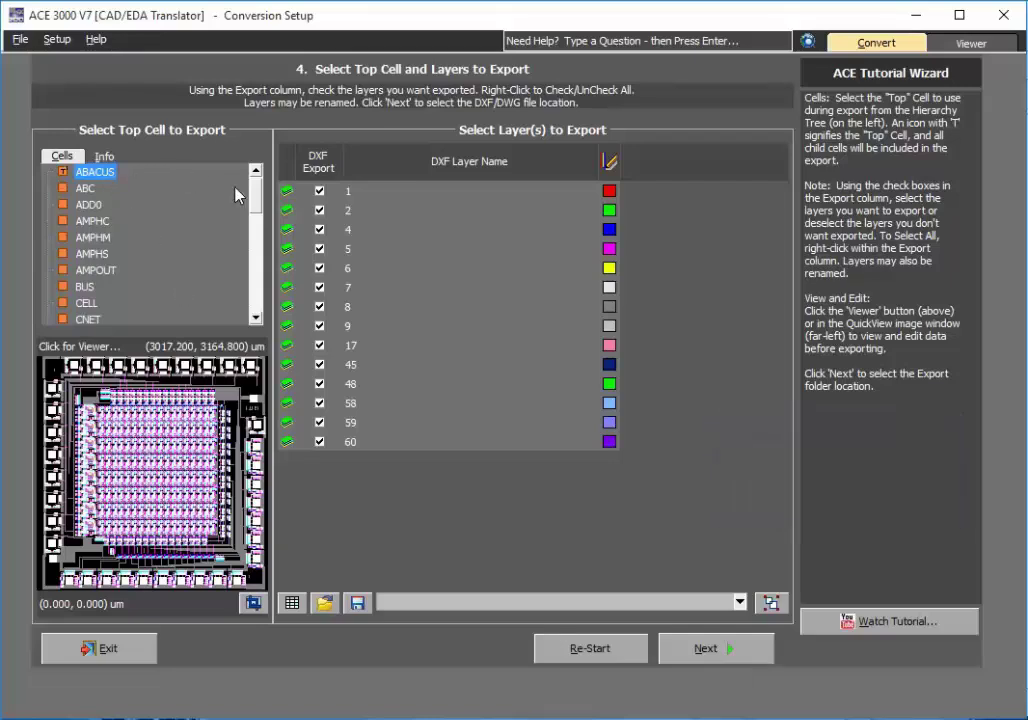
pyautogui.scroll(-6, 240, 240)
pyautogui.scroll(-2, 242, 260)
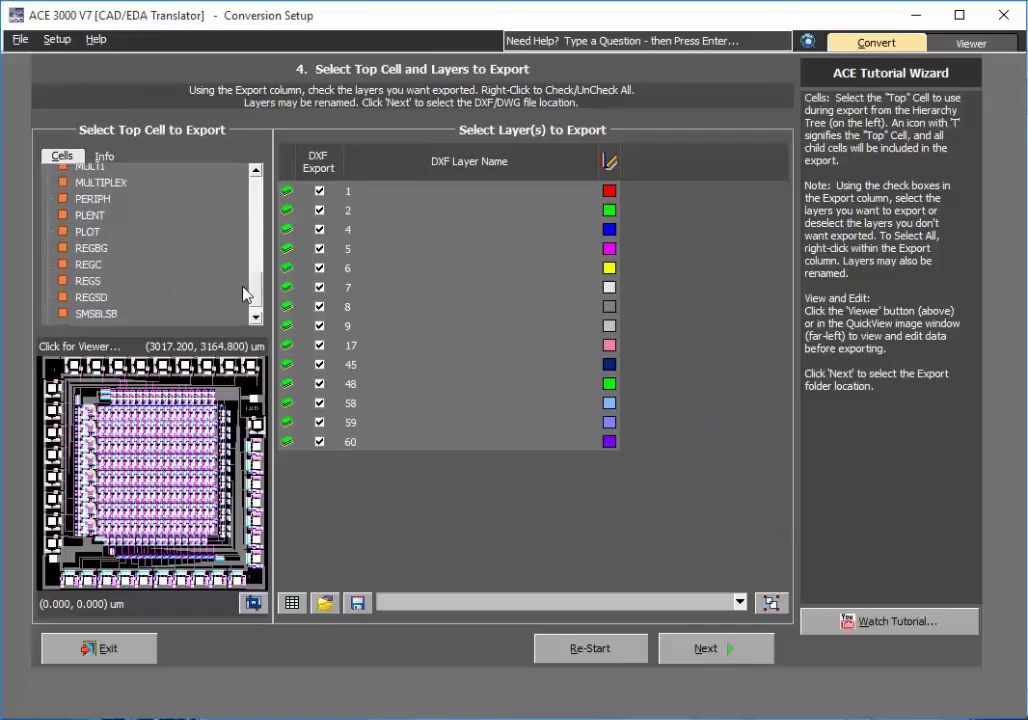
pyautogui.scroll(10, 245, 211)
pyautogui.scroll(-1, 246, 202)
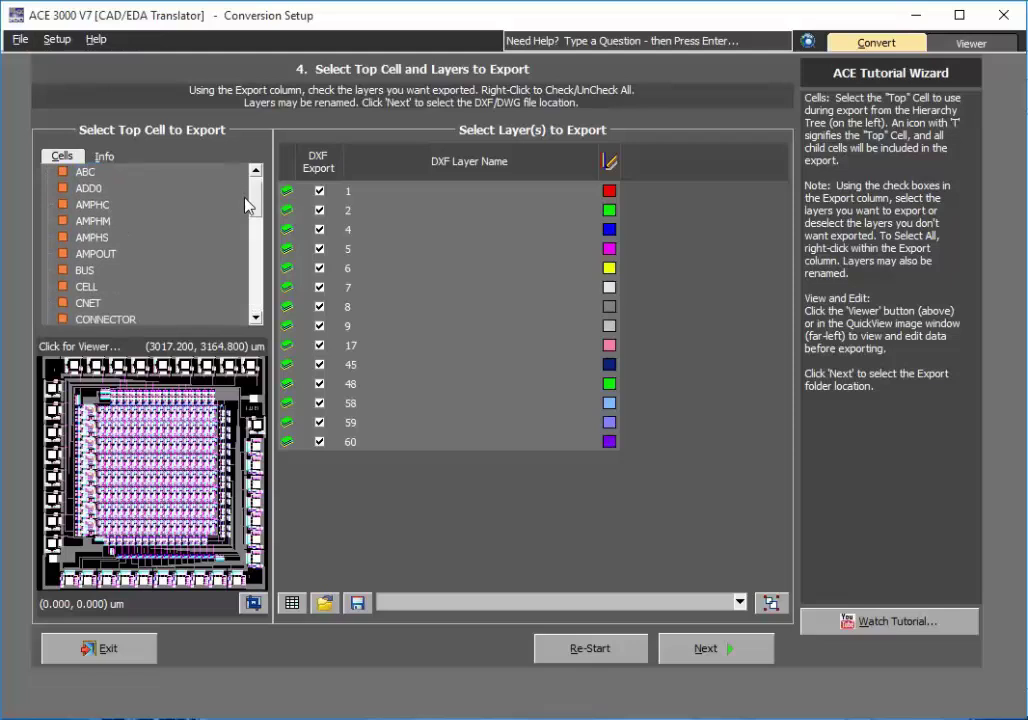
pyautogui.scroll(-2, 250, 201)
pyautogui.click(86, 256)
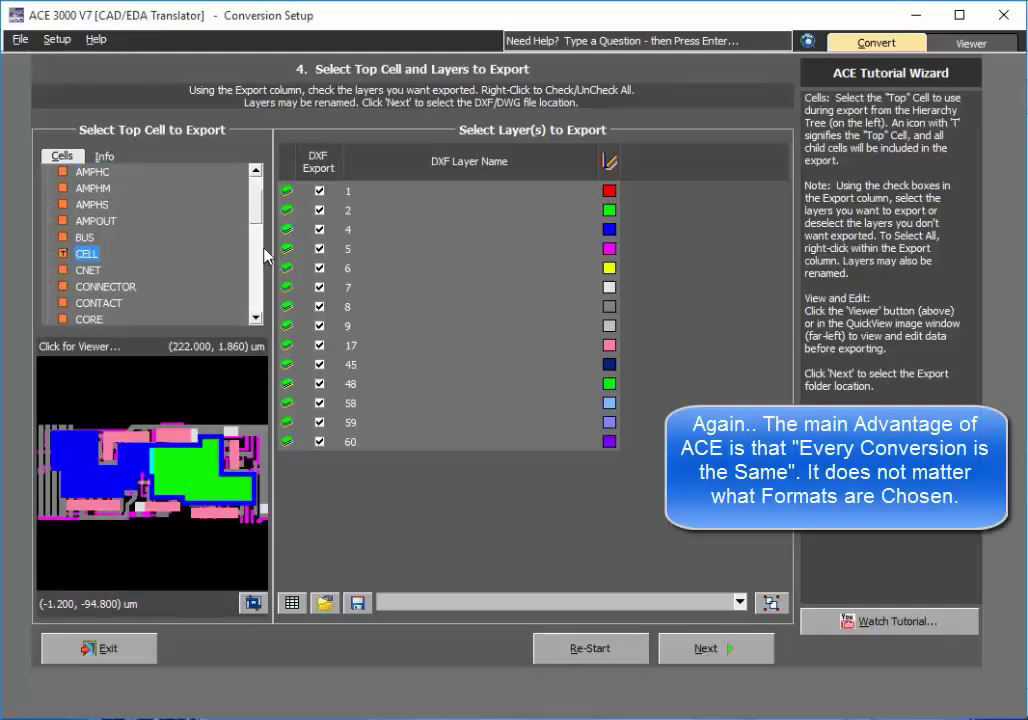
pyautogui.scroll(3, 208, 182)
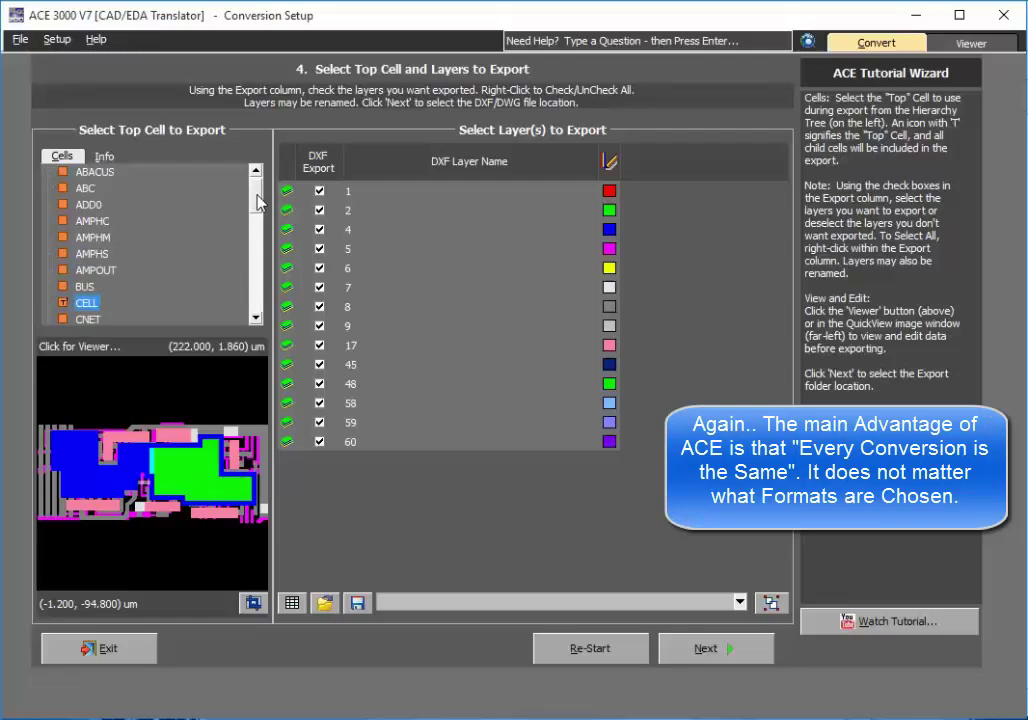
pyautogui.click(105, 170)
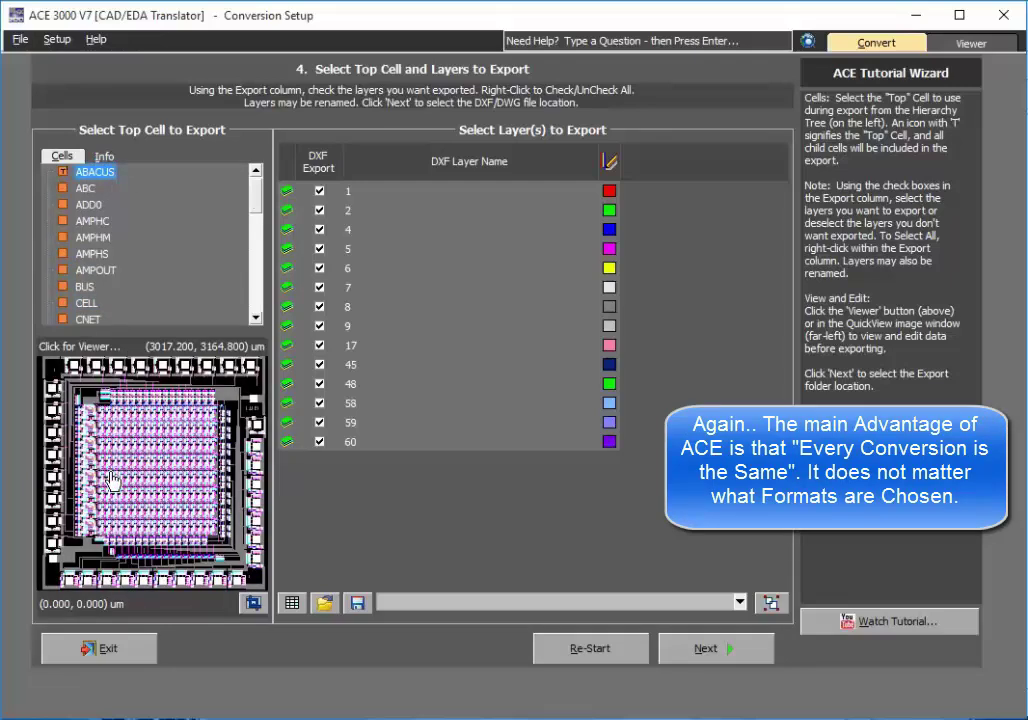
pyautogui.click(199, 470)
pyautogui.scroll(-3, 202, 472)
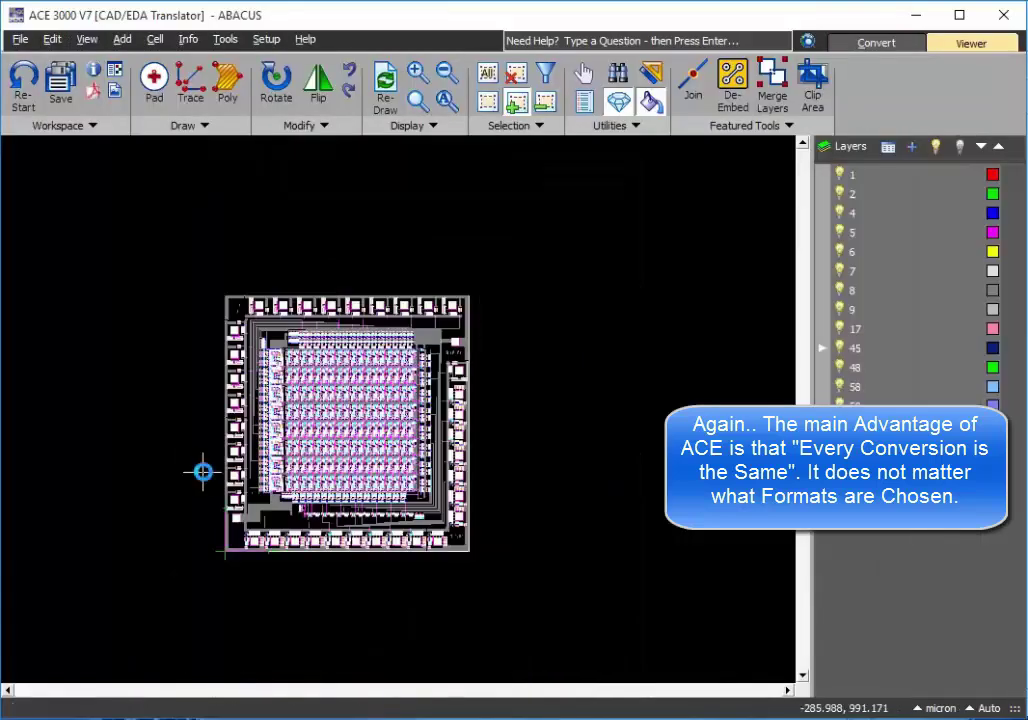
pyautogui.scroll(10, 193, 408)
pyautogui.scroll(5, 193, 408)
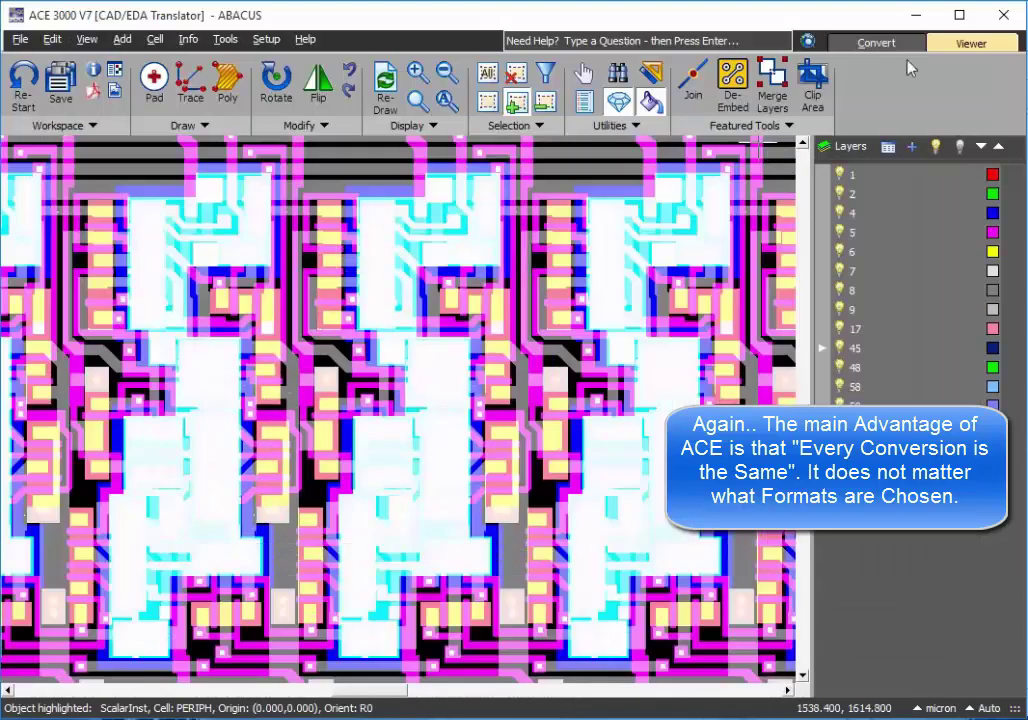
pyautogui.click(877, 42)
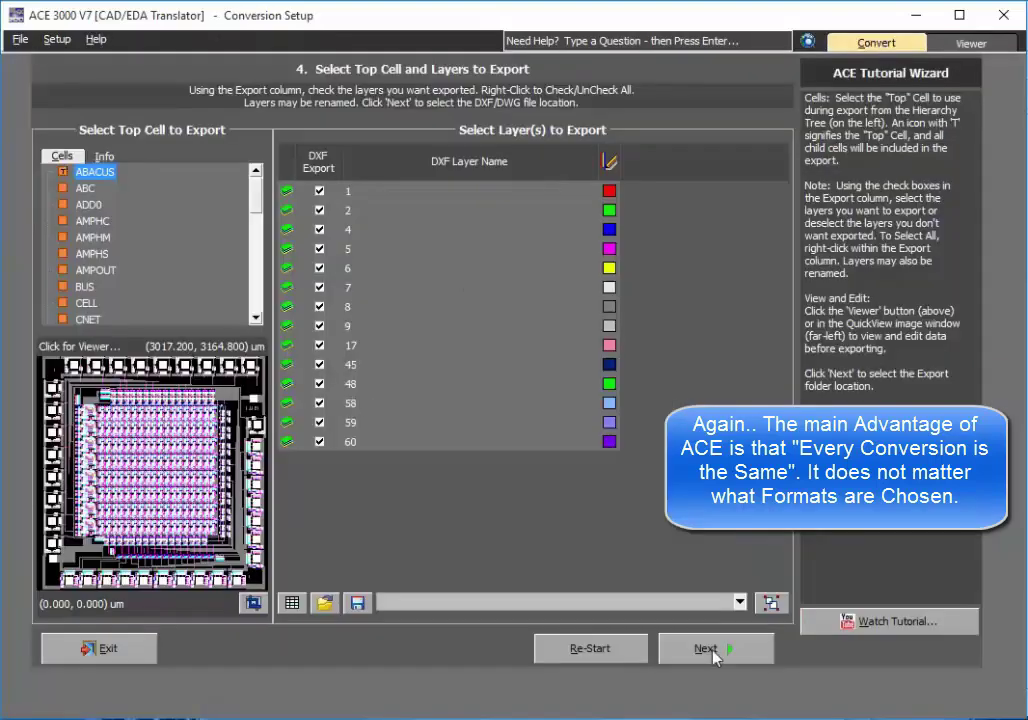
# - Save the export as ABACUS.dxf in the gds folder
pyautogui.click(715, 652)
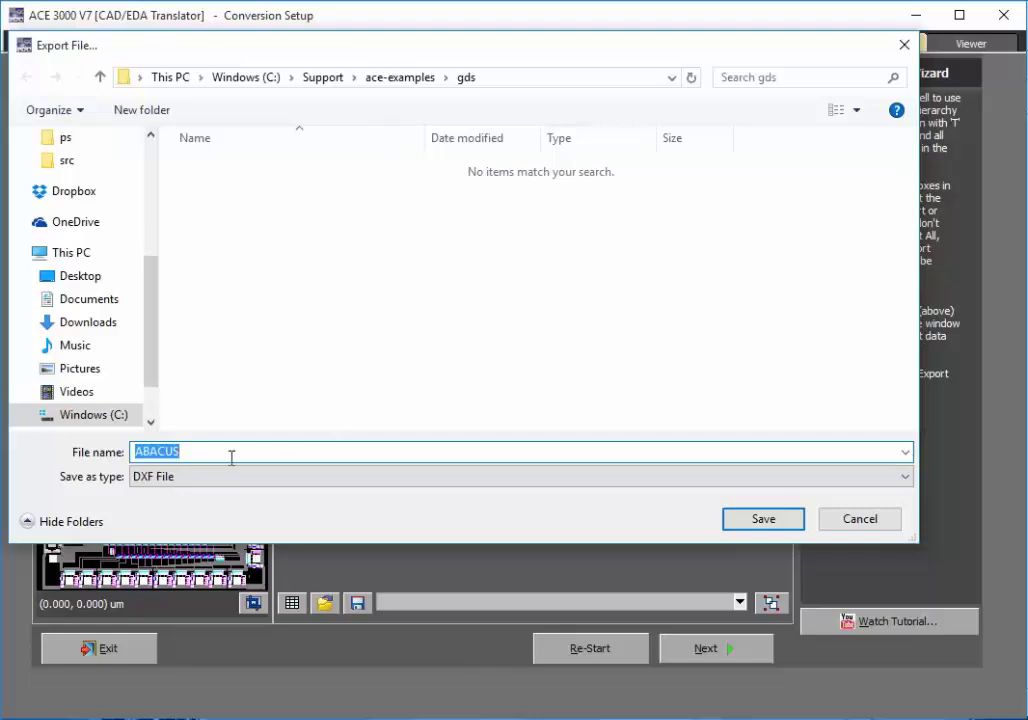
pyautogui.click(748, 524)
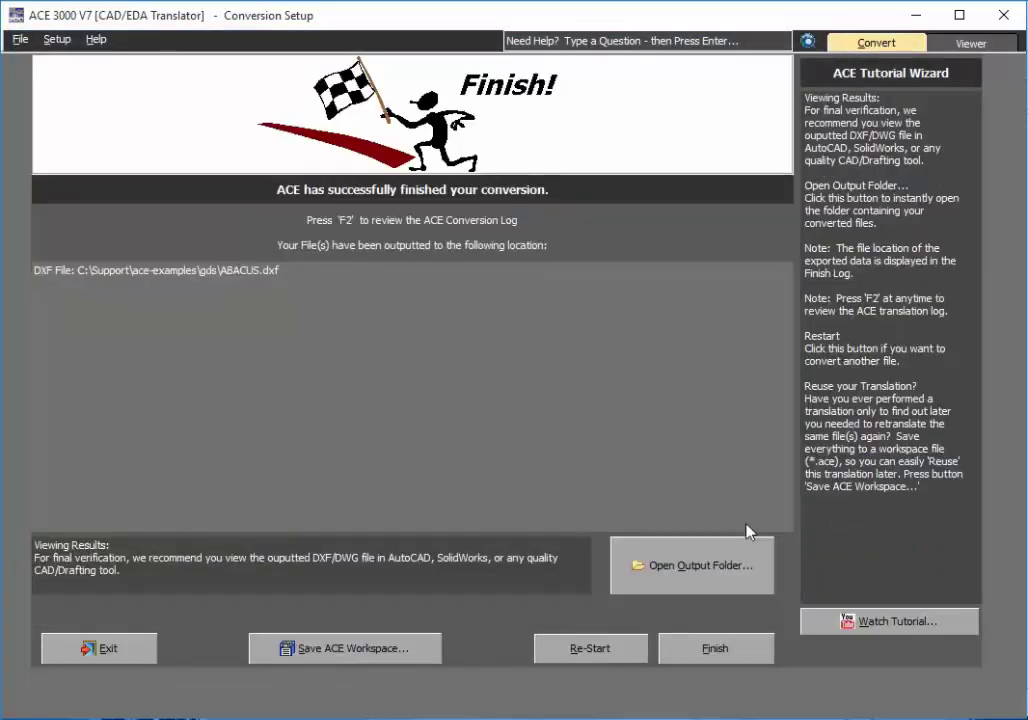